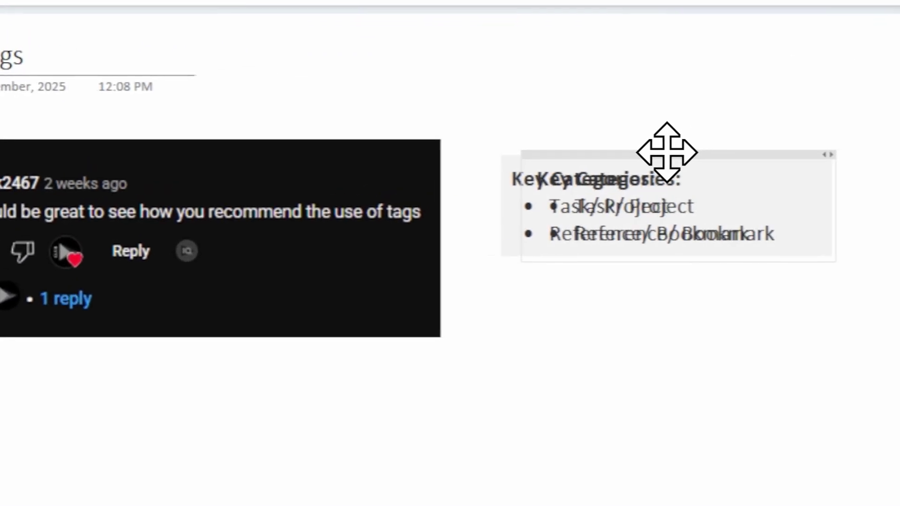
Select the Reference/ Bookmark line in the Key Categories outline on the Using Tags page.
left_click(680, 194)
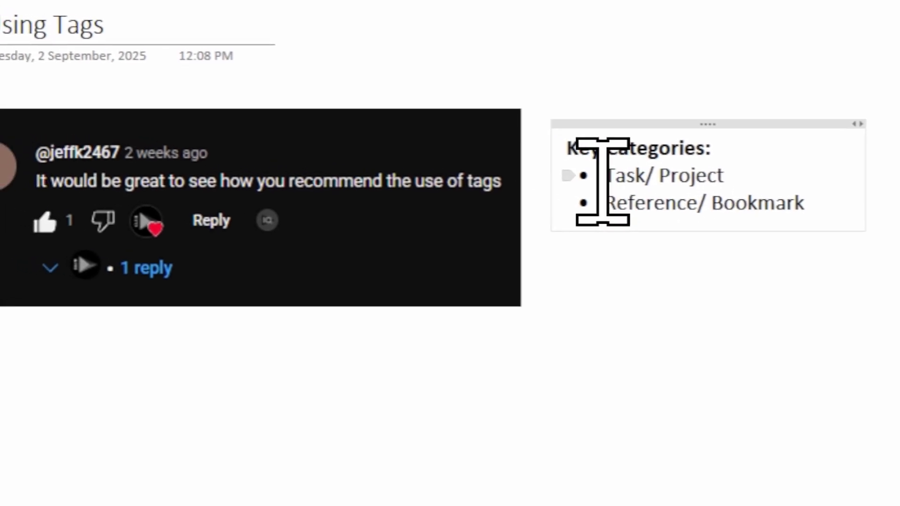
left_click_drag(722, 177, 601, 182)
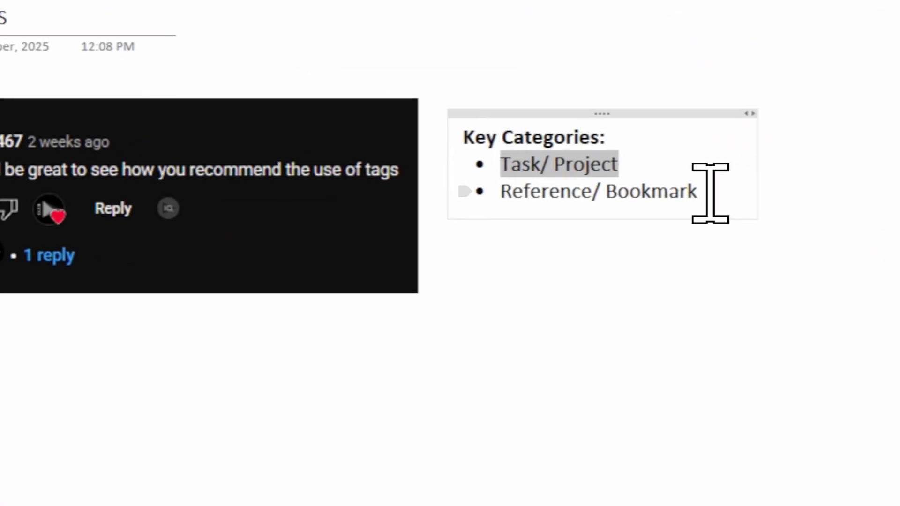
left_click_drag(712, 194, 605, 201)
key("ctrl+a")
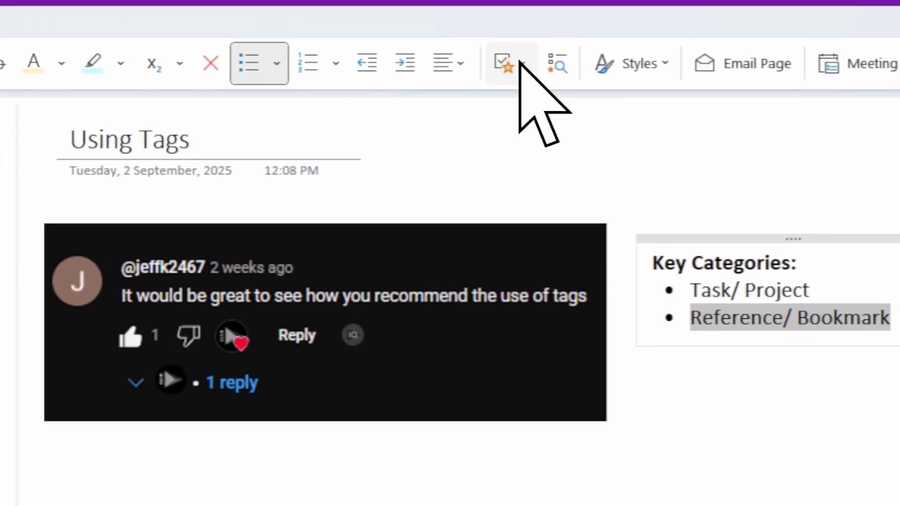
Expand the Home tab's Tags gallery and browse its tags from Important to Client request.
left_click(554, 62)
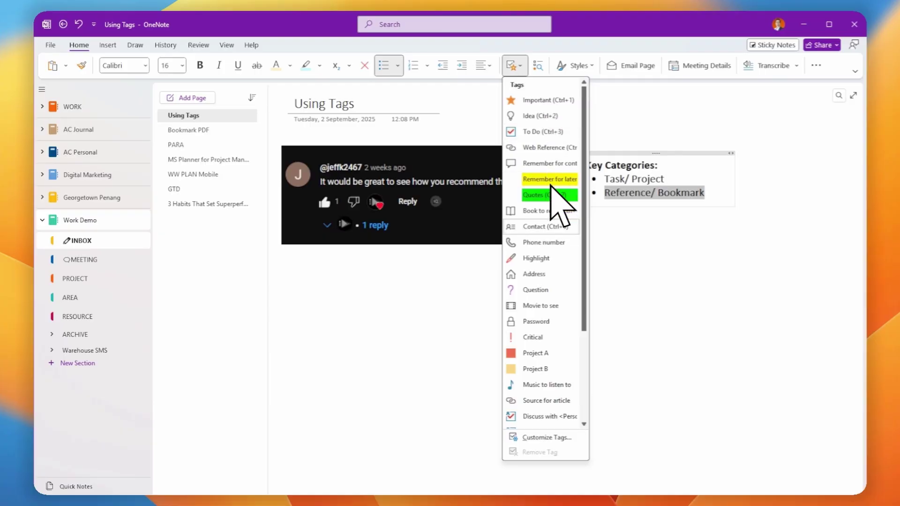
scroll(546, 272, "down", 3)
scroll(548, 273, "up", 3)
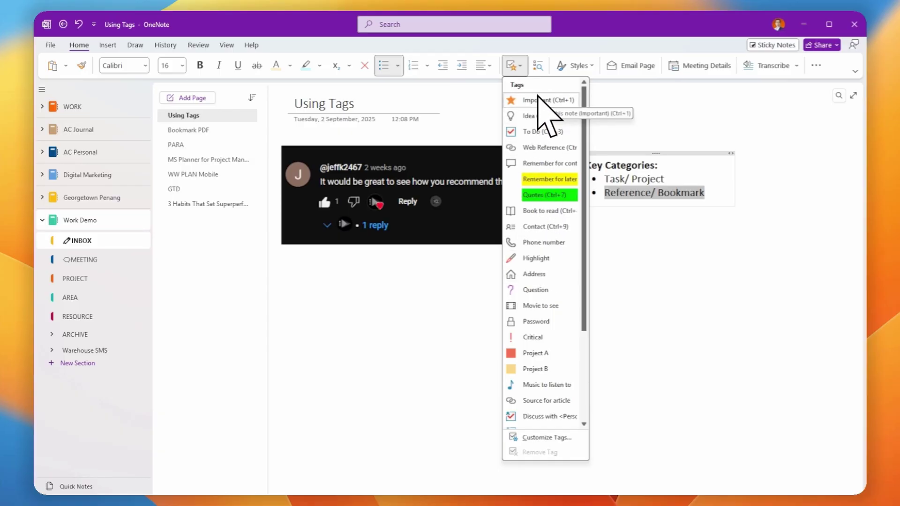
scroll(555, 368, "down", 3)
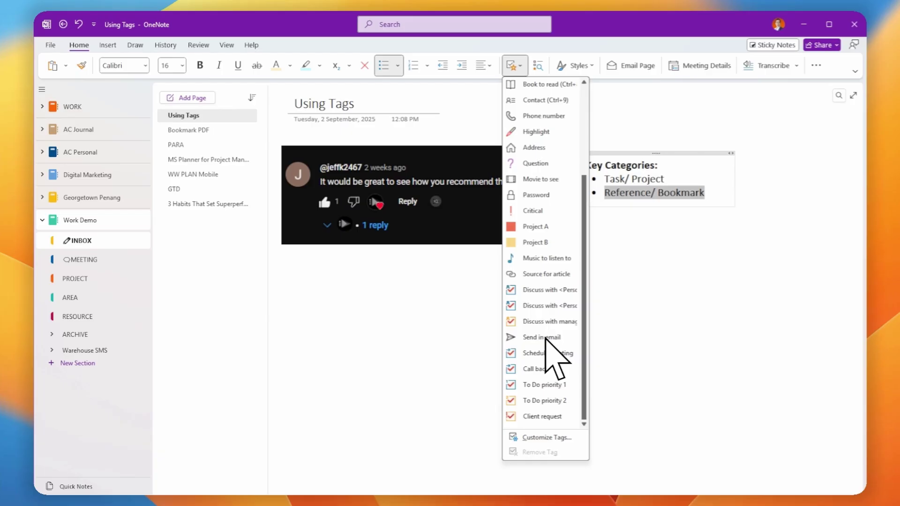
scroll(546, 339, "up", 3)
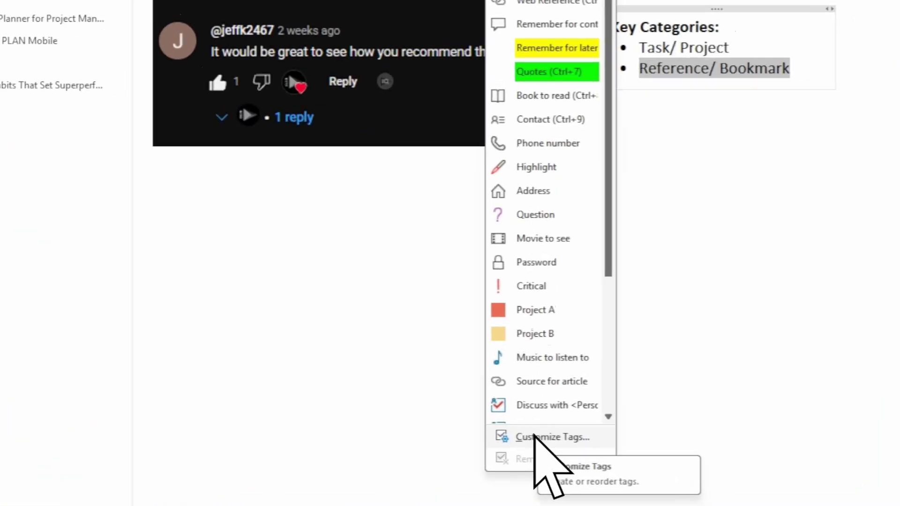
In Customize Tags, move the Idea tag to the top, then back below Important.
left_click(537, 437)
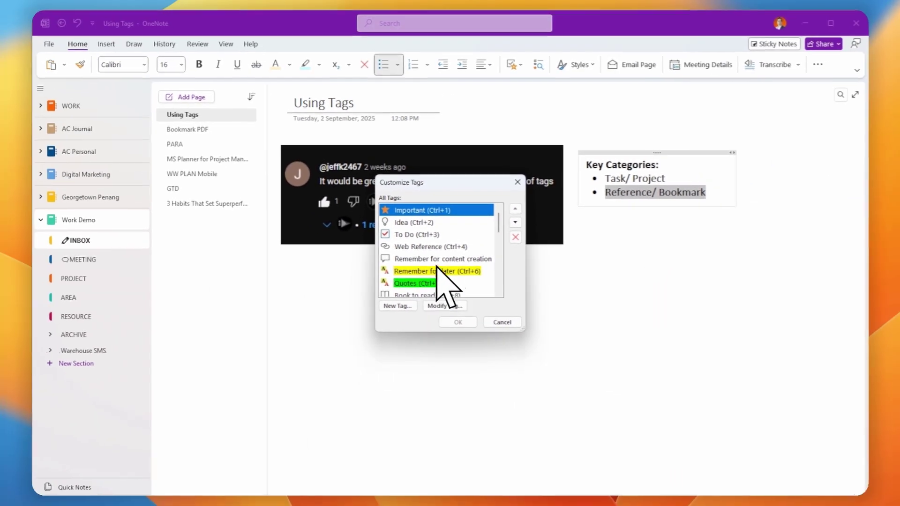
scroll(351, 76, "down", 4)
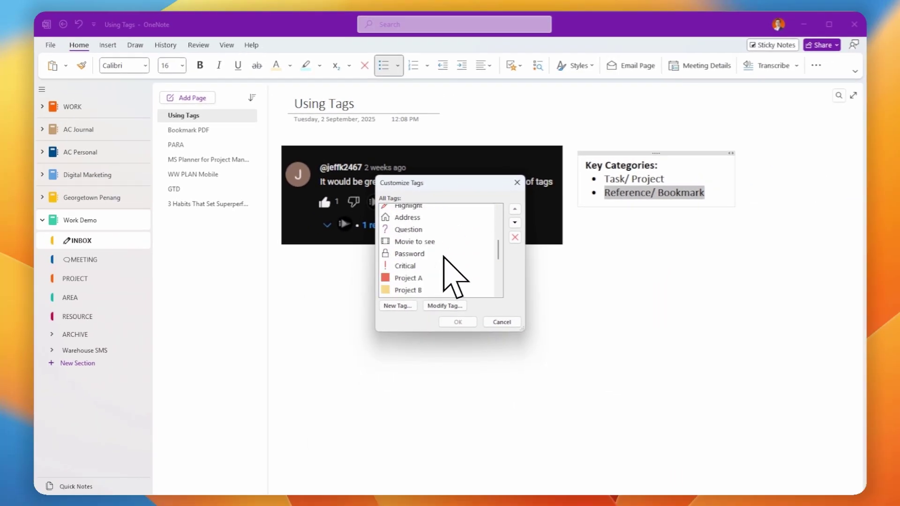
scroll(444, 257, "up", 5)
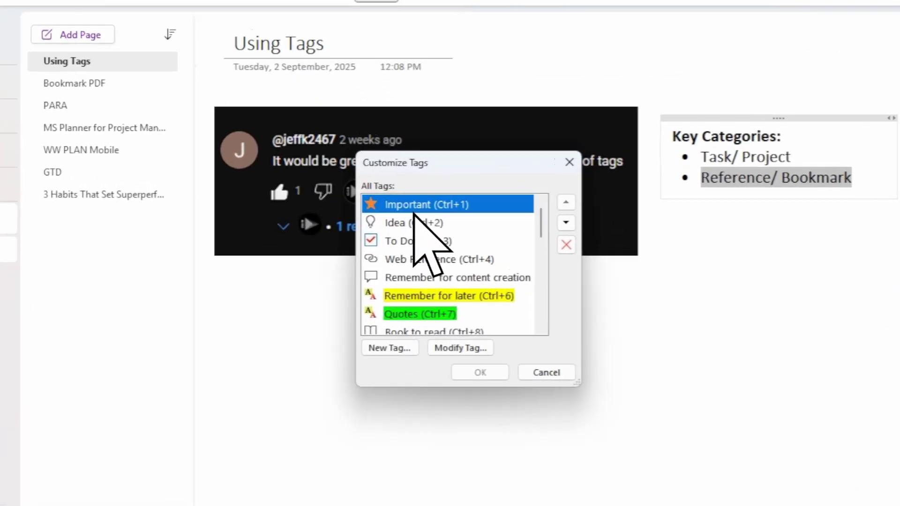
left_click(409, 222)
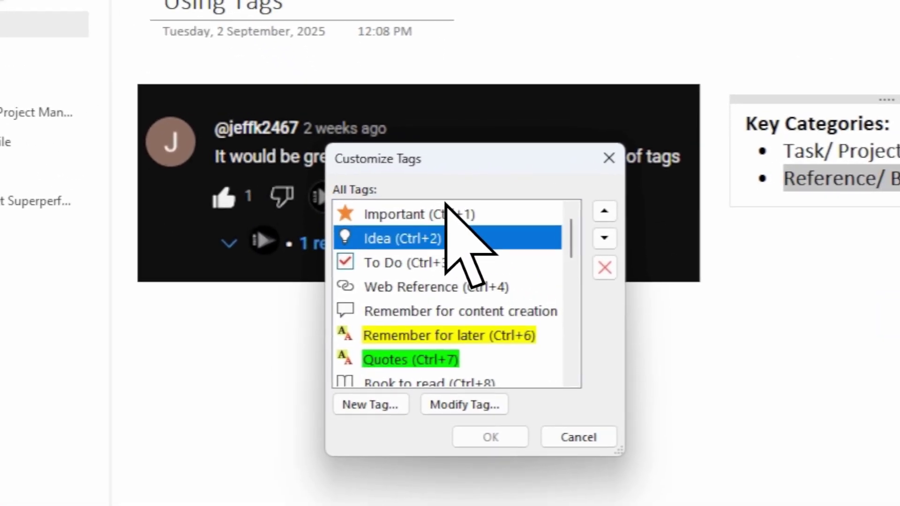
left_click(619, 196)
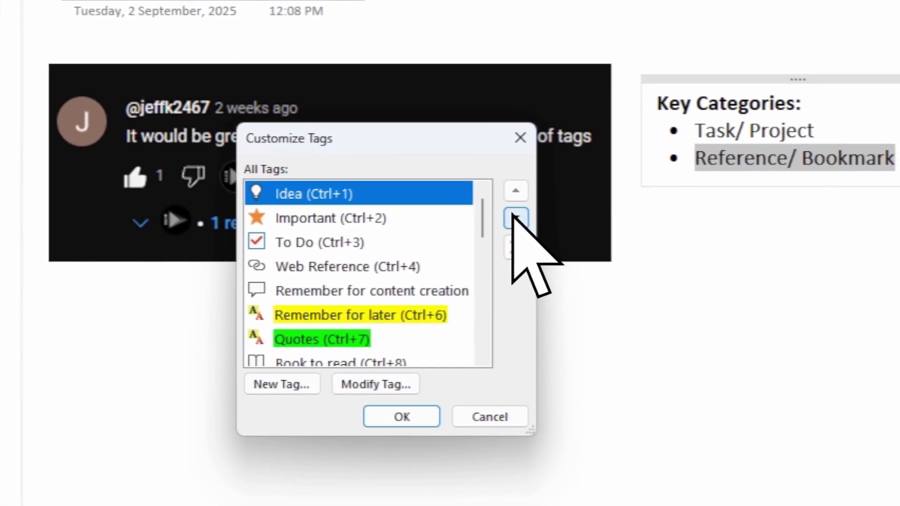
left_click(516, 227)
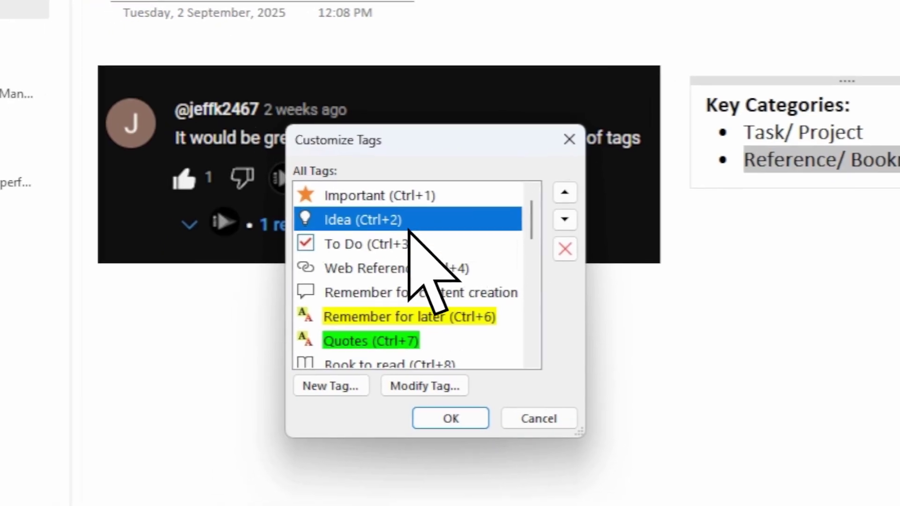
left_click(339, 244)
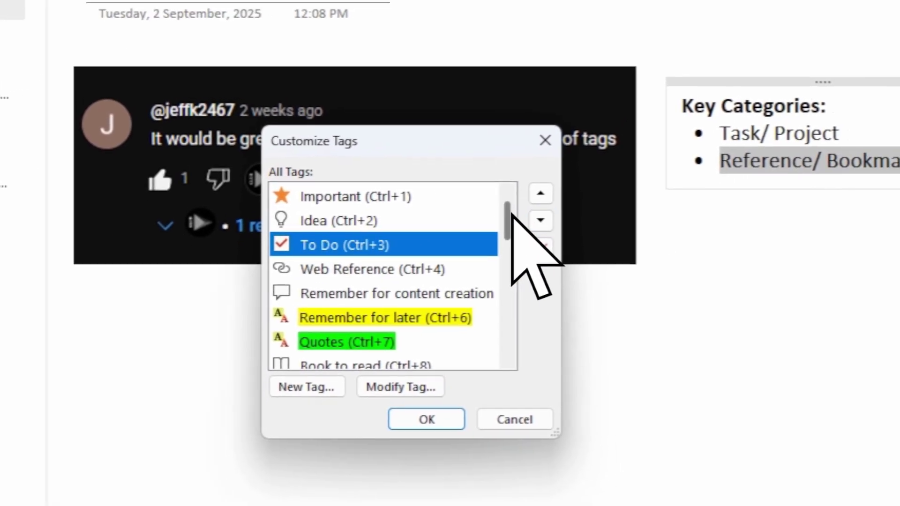
left_click(421, 222)
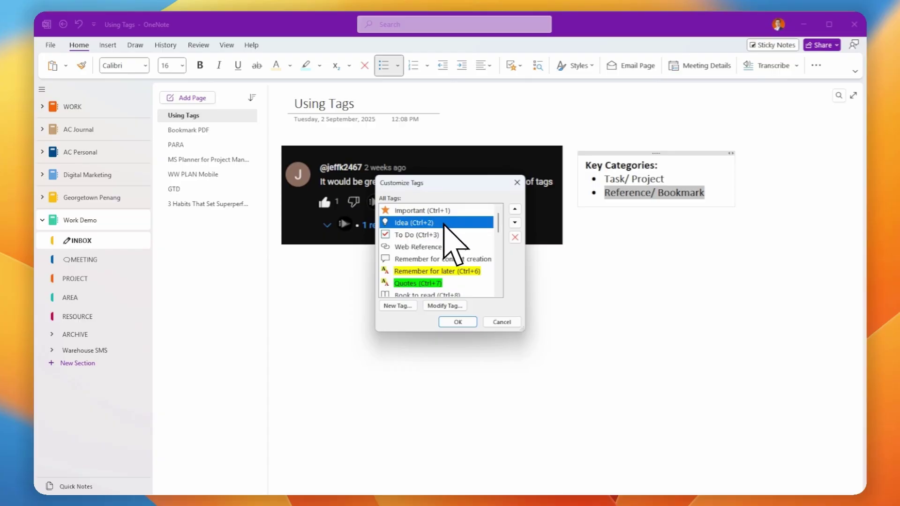
Scroll through the tag list and select the Address tag.
scroll(429, 221, "down", 3)
scroll(428, 221, "up", 3)
left_click(428, 222)
scroll(427, 235, "down", 3)
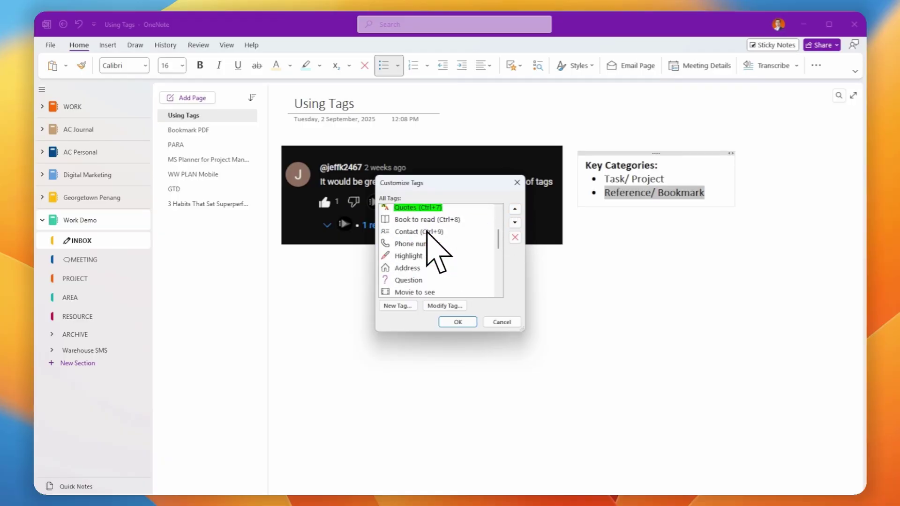
scroll(427, 239, "down", 1)
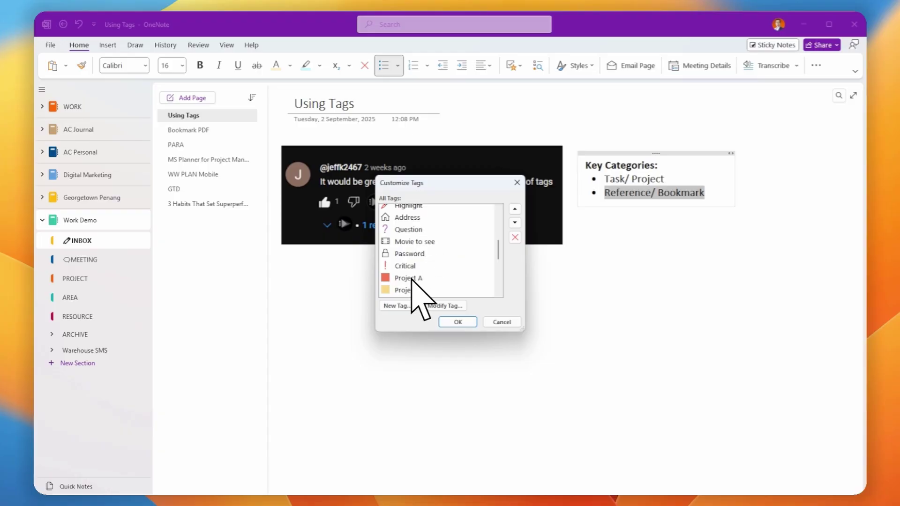
scroll(449, 268, "up", 1)
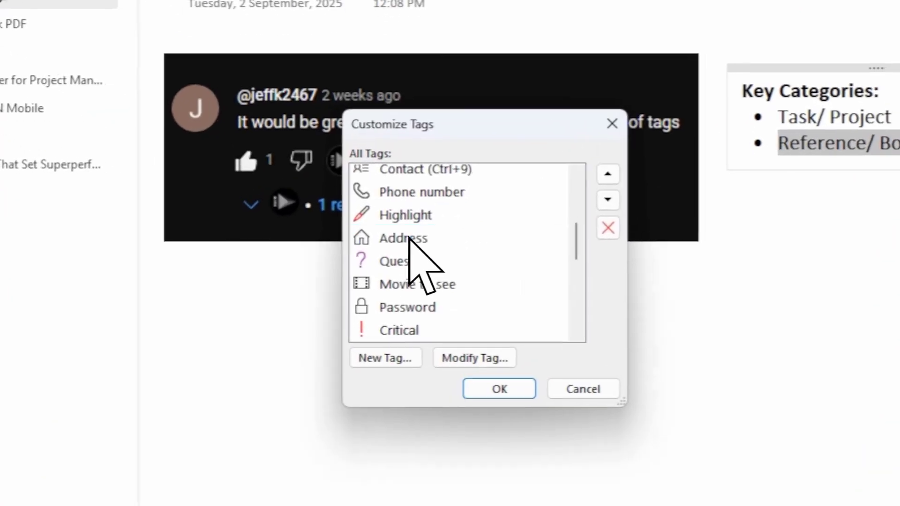
left_click(412, 241)
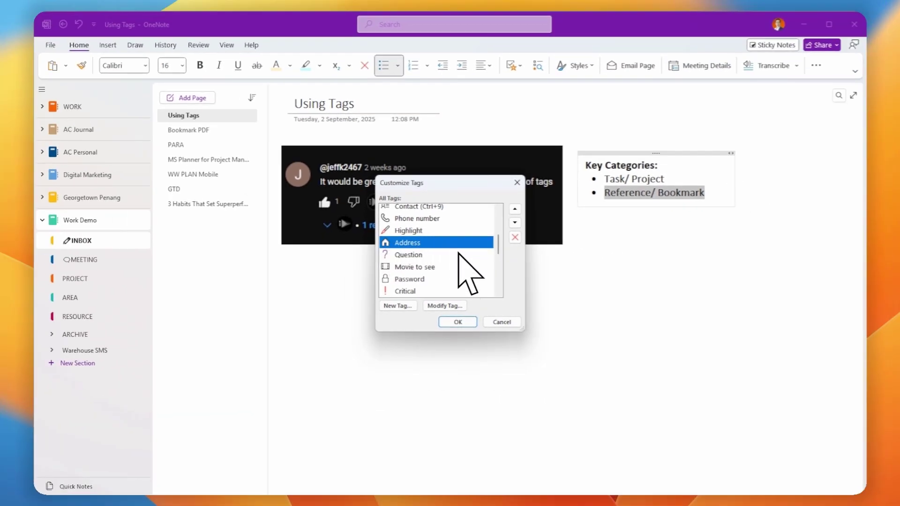
scroll(443, 256, "up", 2)
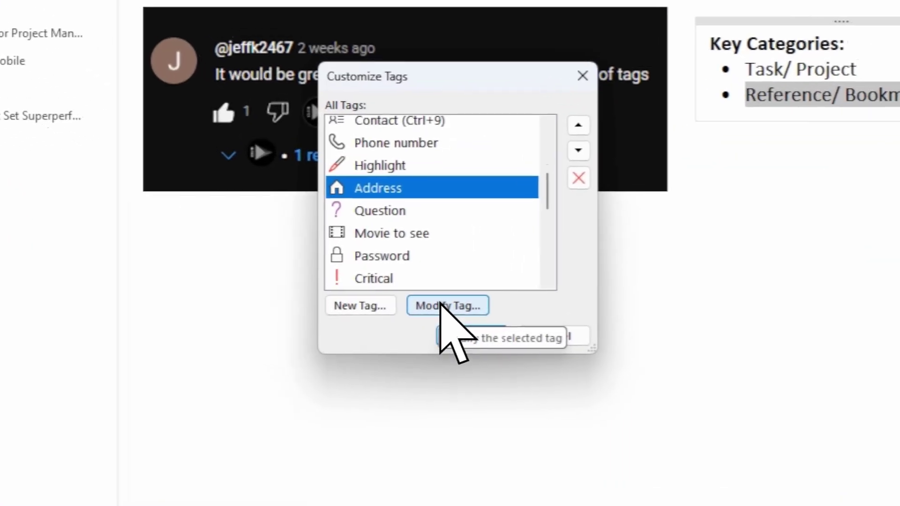
left_click(443, 305)
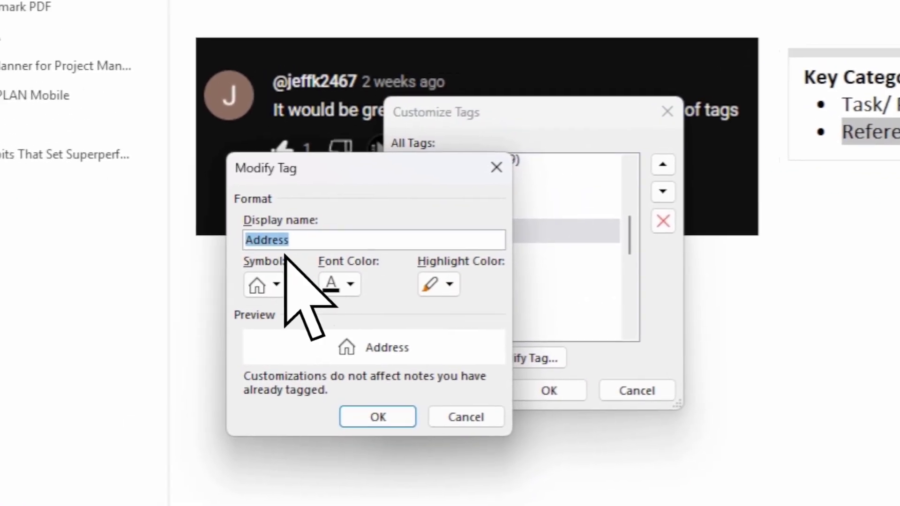
left_click(174, 181)
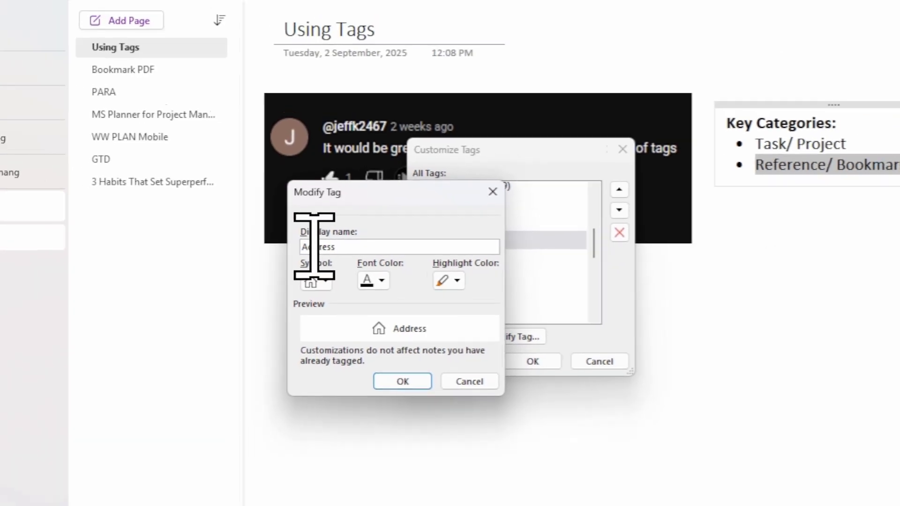
type("Email")
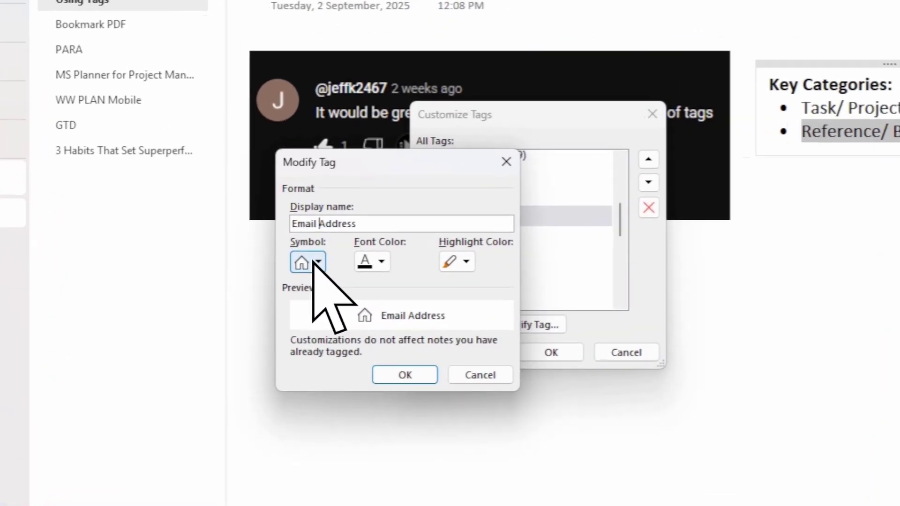
left_click(319, 269)
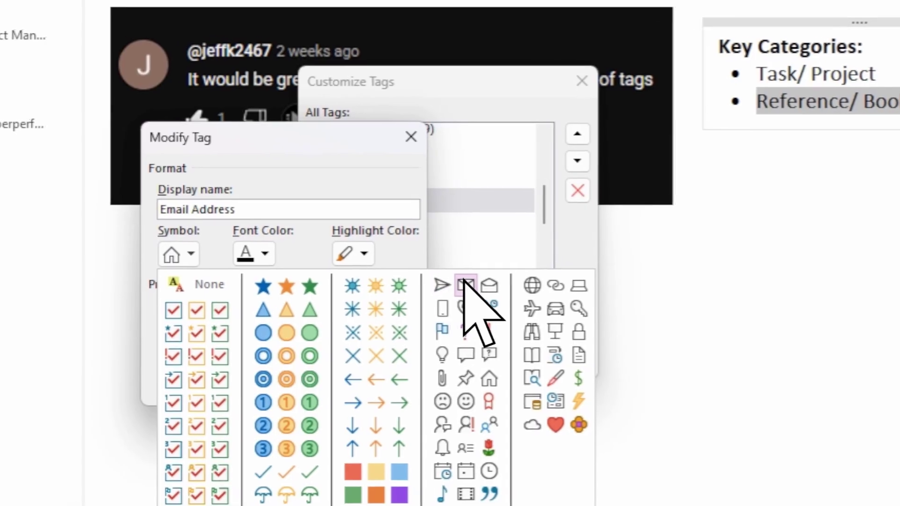
left_click(597, 301)
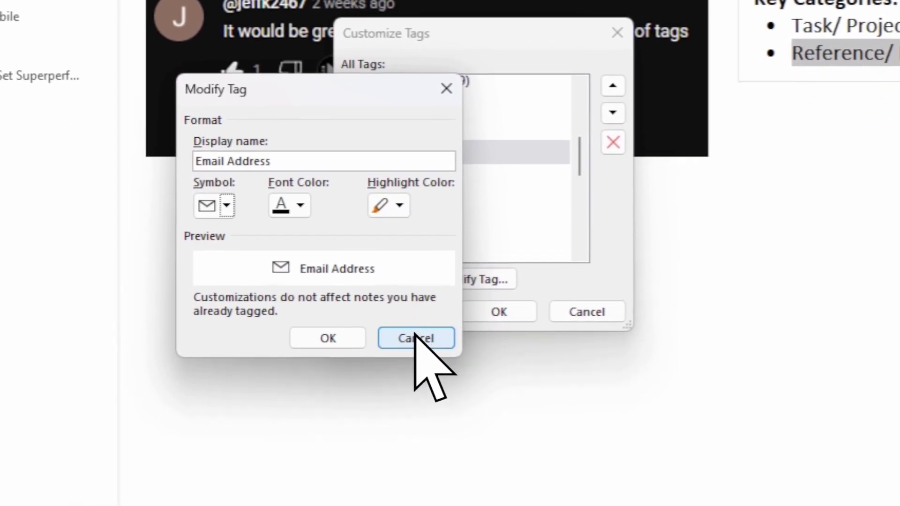
left_click(417, 363)
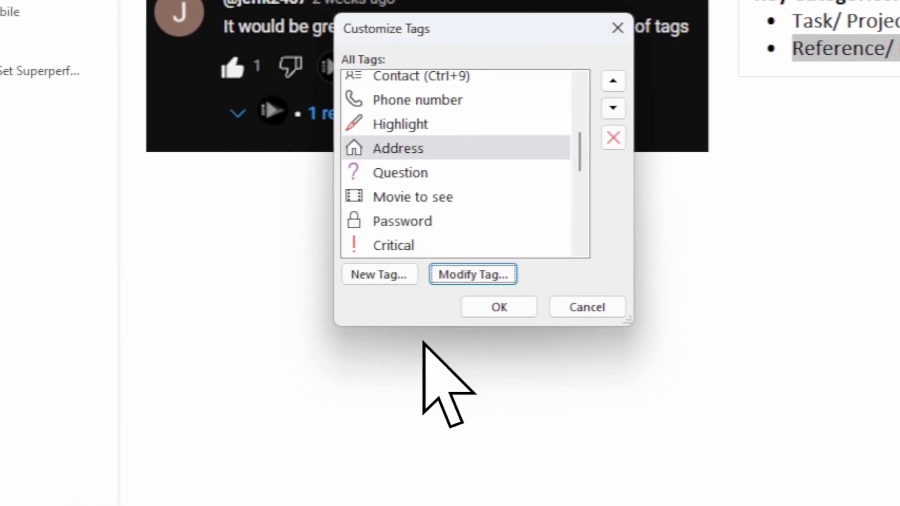
scroll(459, 187, "down", 1)
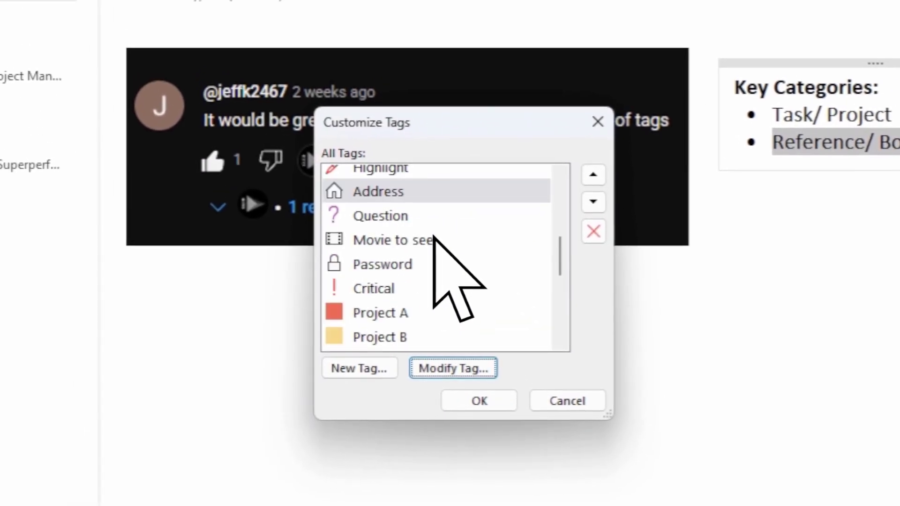
scroll(434, 237, "down", 5)
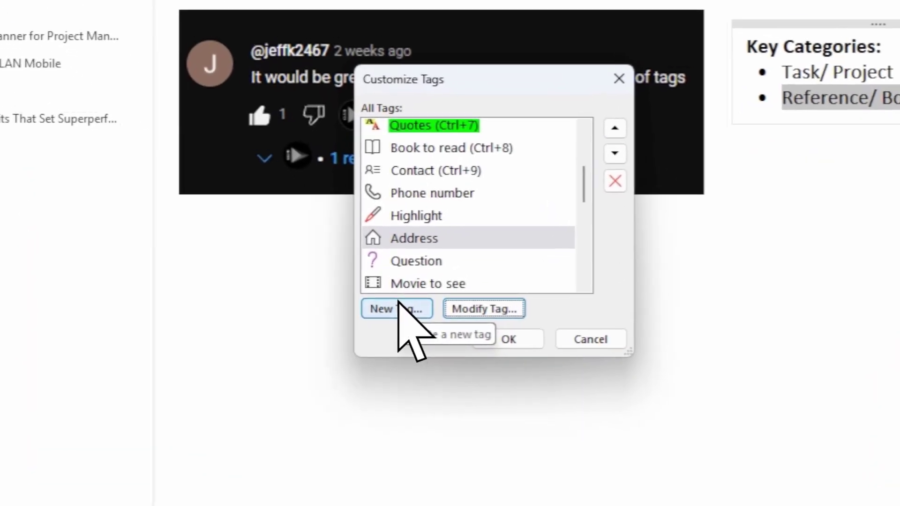
Create a new Email tag with an envelope symbol and close Customize Tags.
left_click(408, 306)
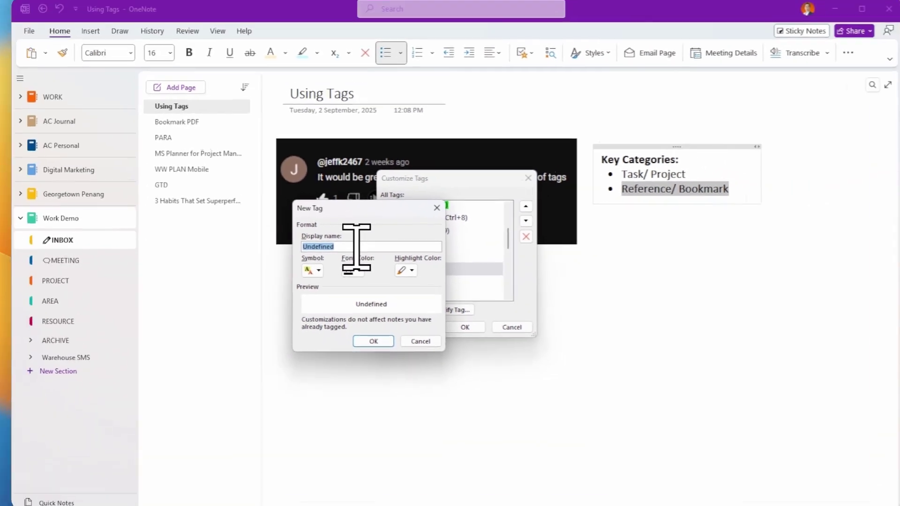
type("Email")
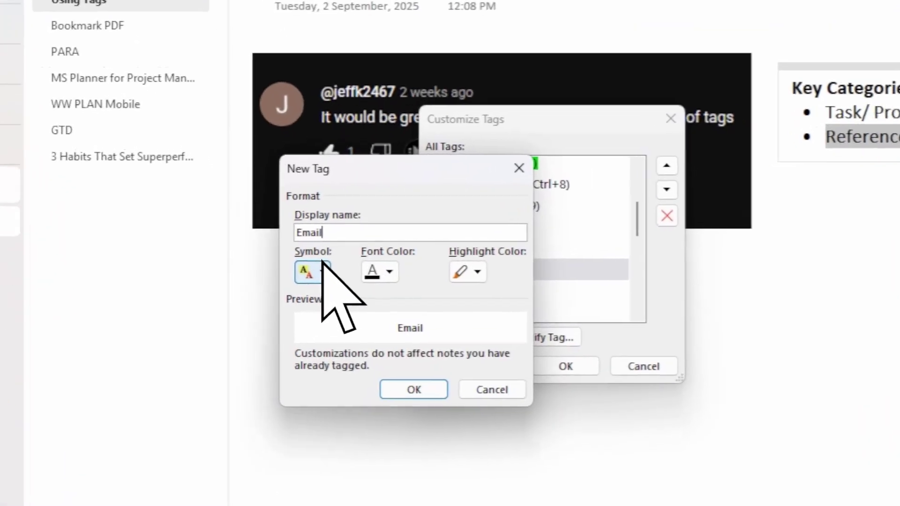
left_click(320, 268)
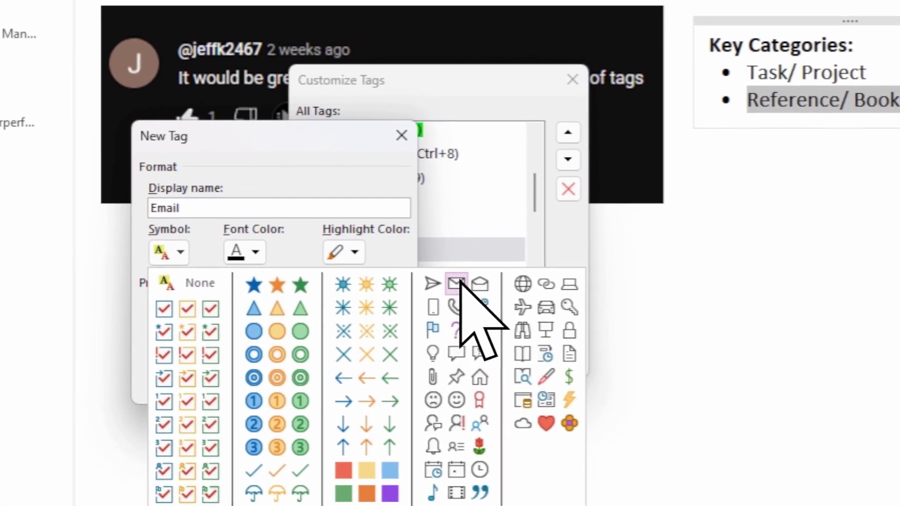
left_click(457, 283)
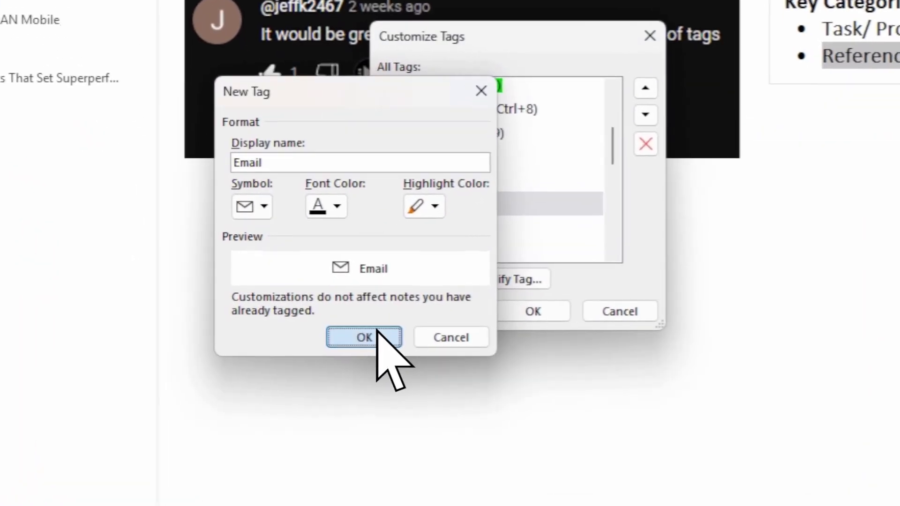
left_click(372, 336)
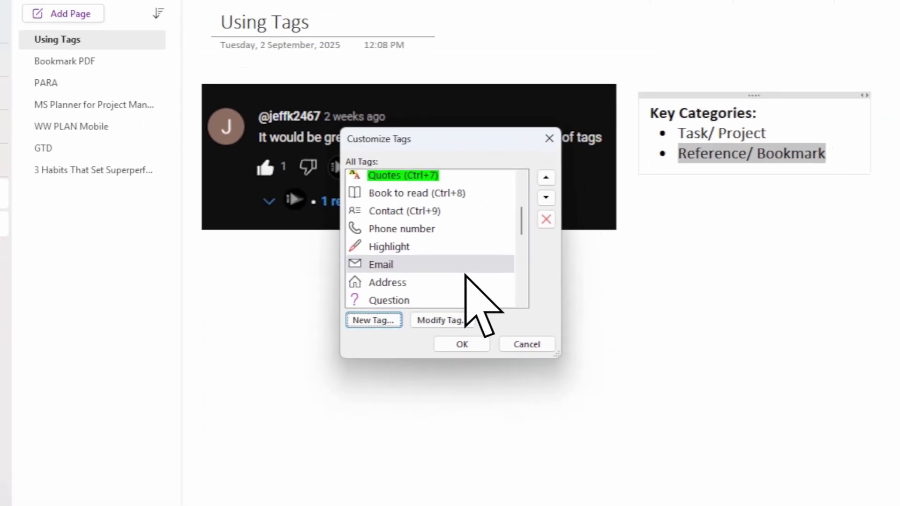
scroll(469, 253, "down", 1)
scroll(469, 253, "up", 2)
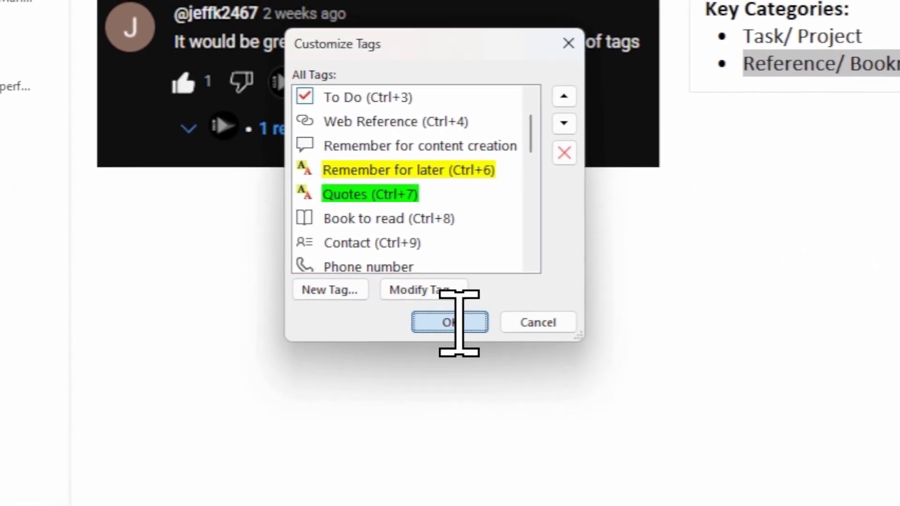
left_click(453, 304)
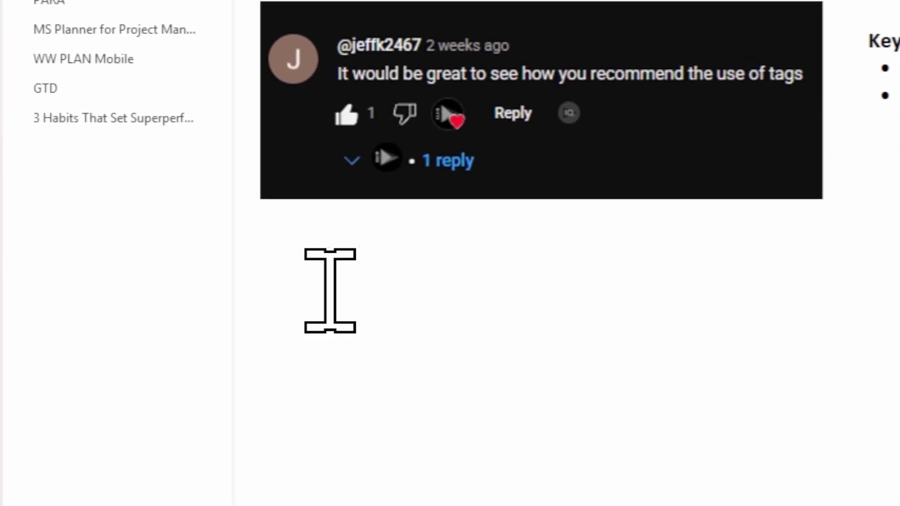
Type a 'Quote' line below the comment and tag it with Quotes.
left_click(288, 289)
type("Quo")
type("te lksdflks lksdjflksjdflk")
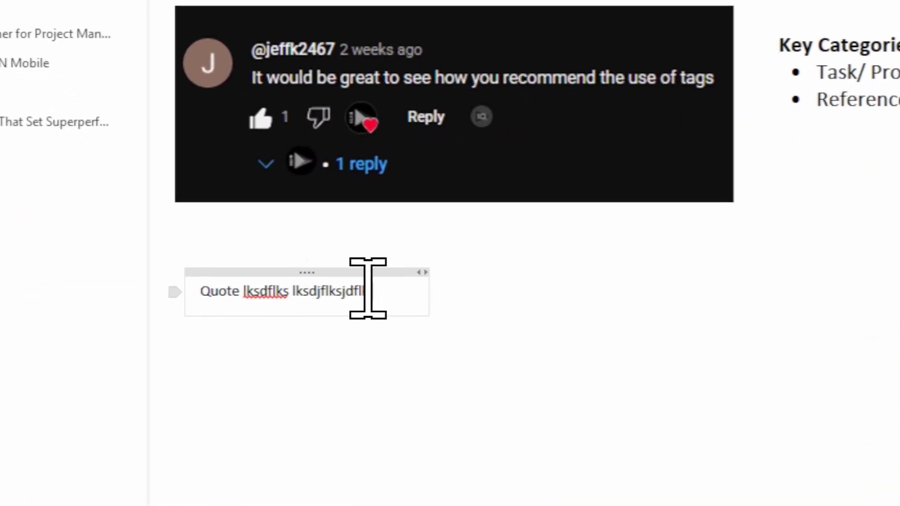
left_click_drag(379, 290, 295, 290)
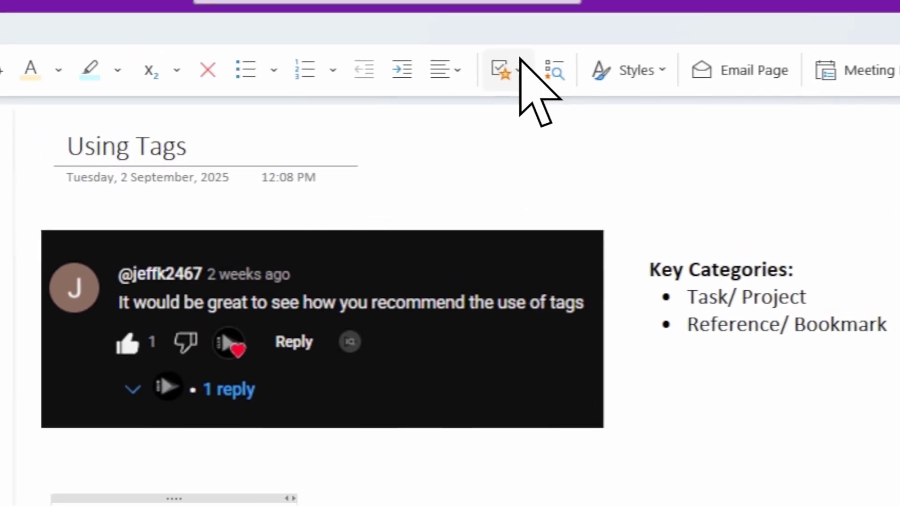
left_click(471, 33)
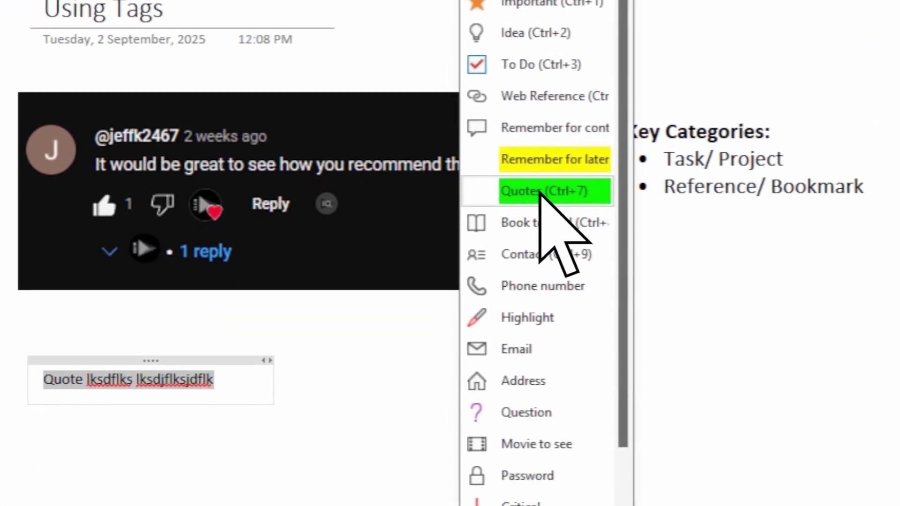
left_click(540, 192)
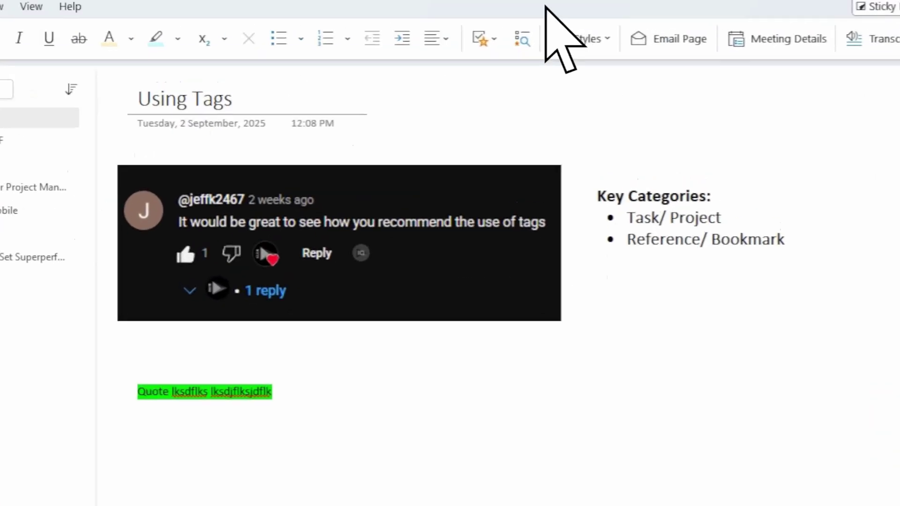
left_click(513, 65)
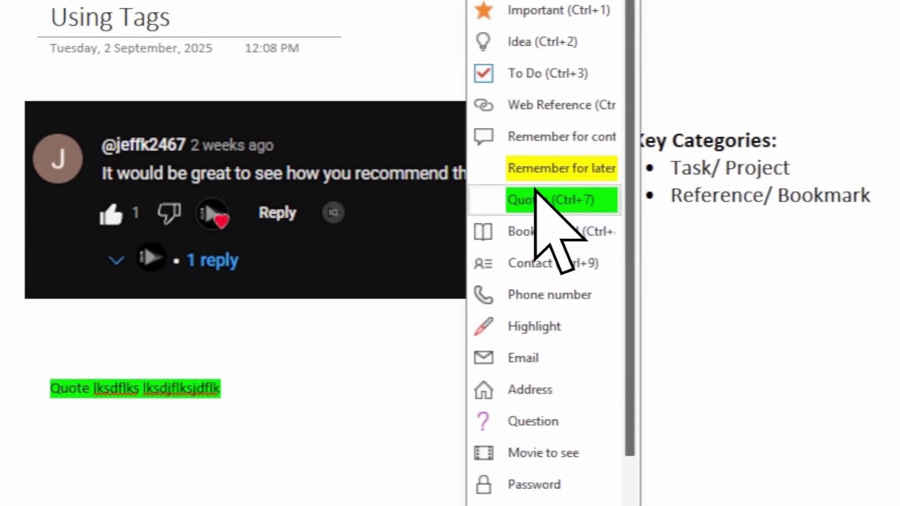
left_click(380, 350)
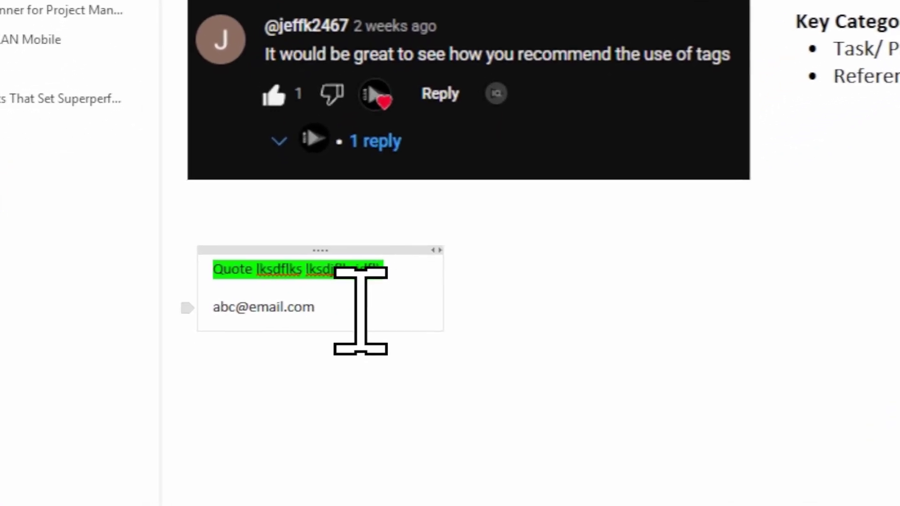
left_click_drag(361, 309, 251, 308)
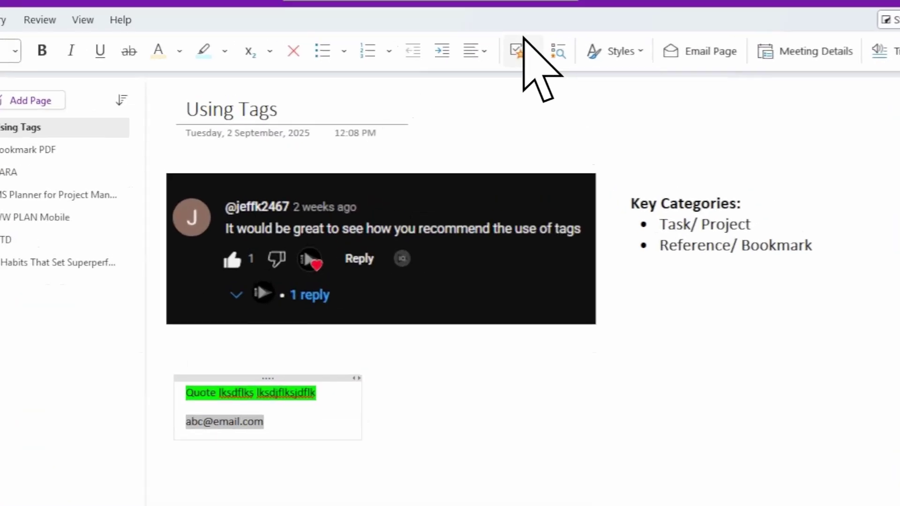
left_click(514, 65)
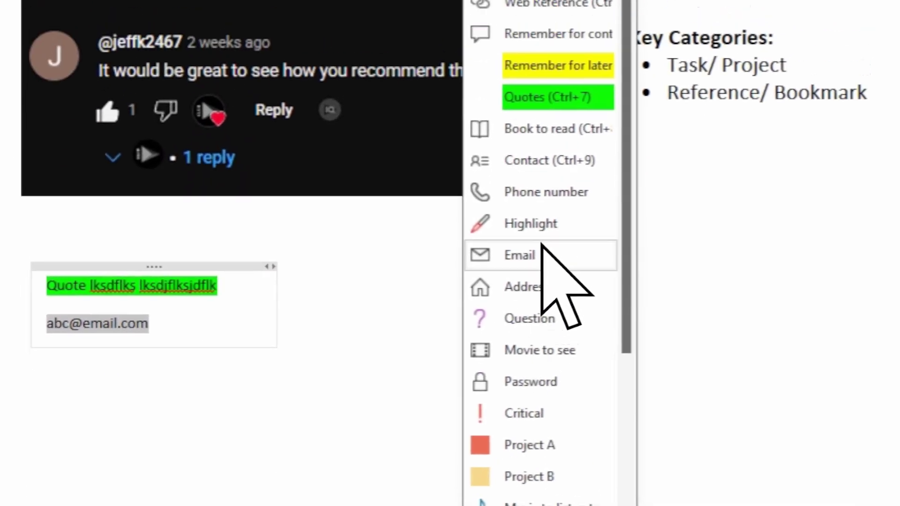
left_click(534, 272)
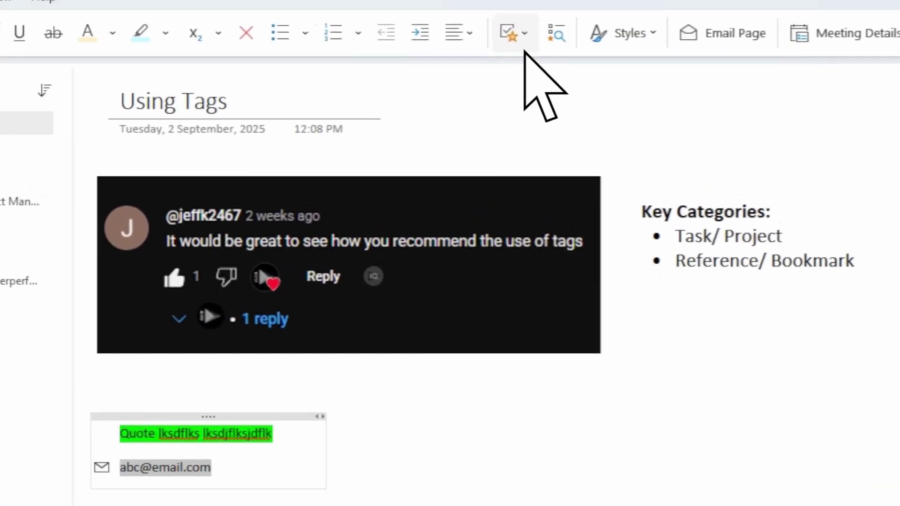
left_click(520, 66)
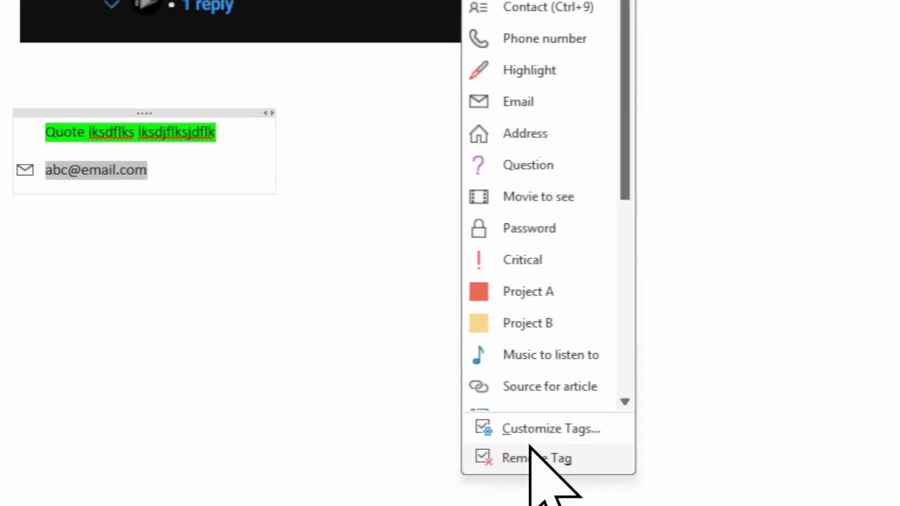
left_click(532, 457)
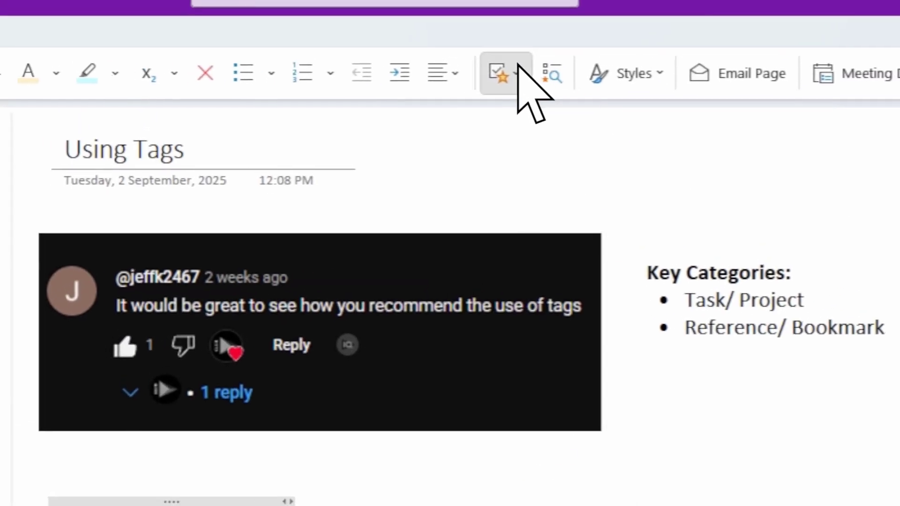
left_click(513, 71)
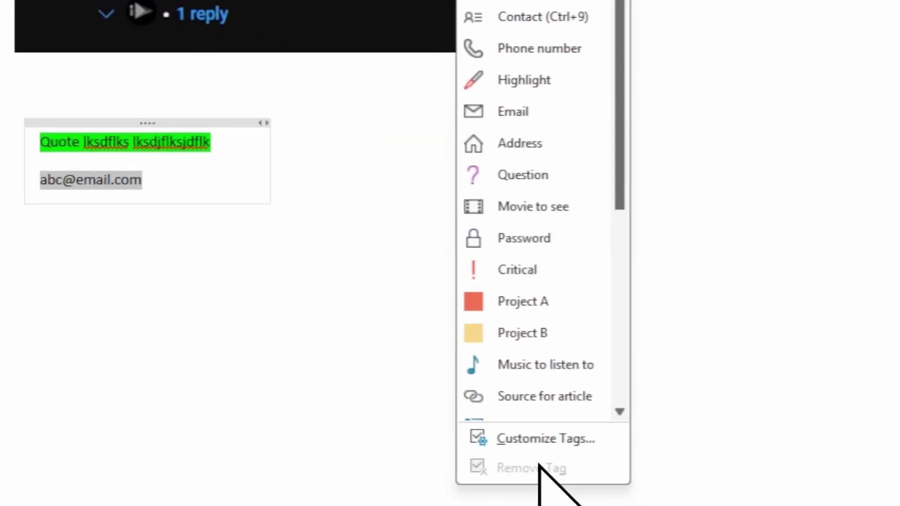
Change the Email tag's highlight colour to light blue (turquoise) in Customize Tags.
left_click(543, 439)
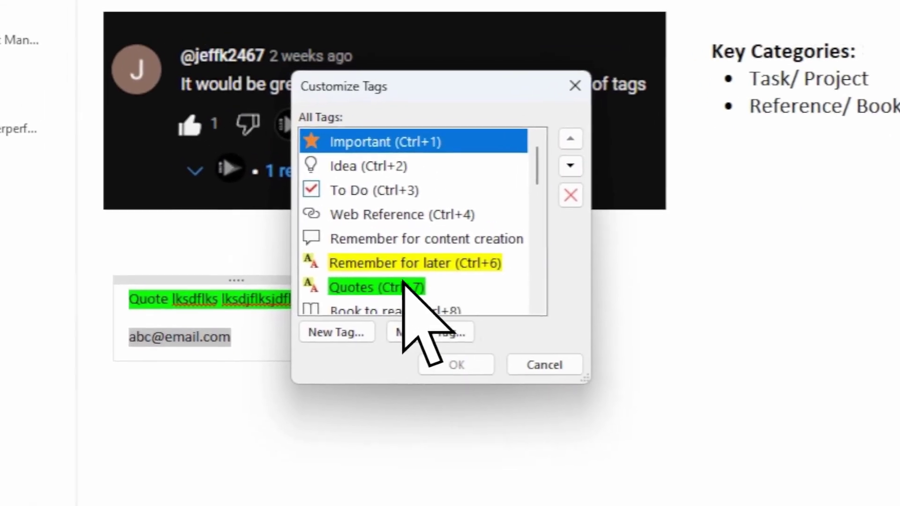
scroll(403, 281, "down", 2)
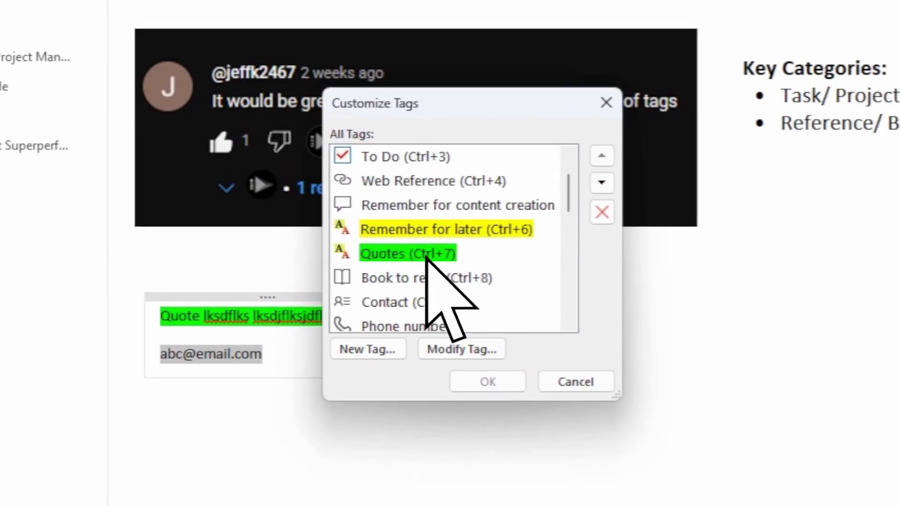
left_click(410, 273)
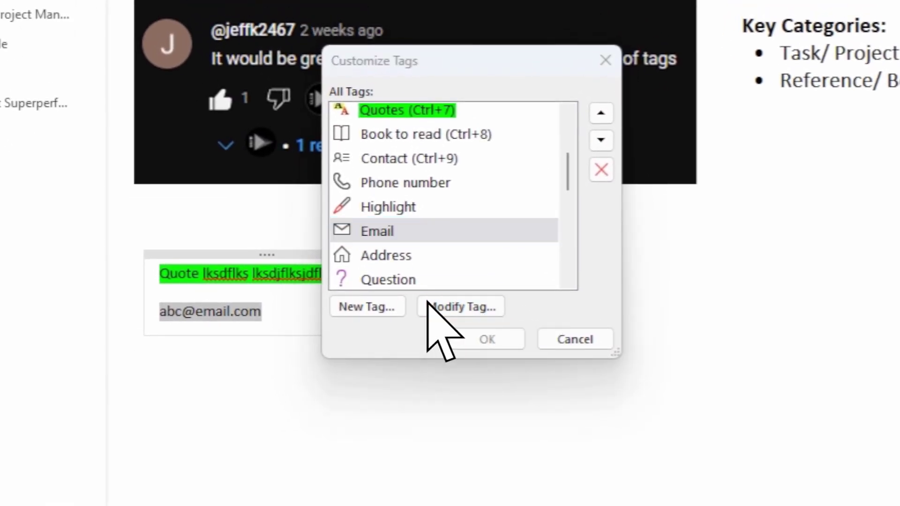
left_click(428, 303)
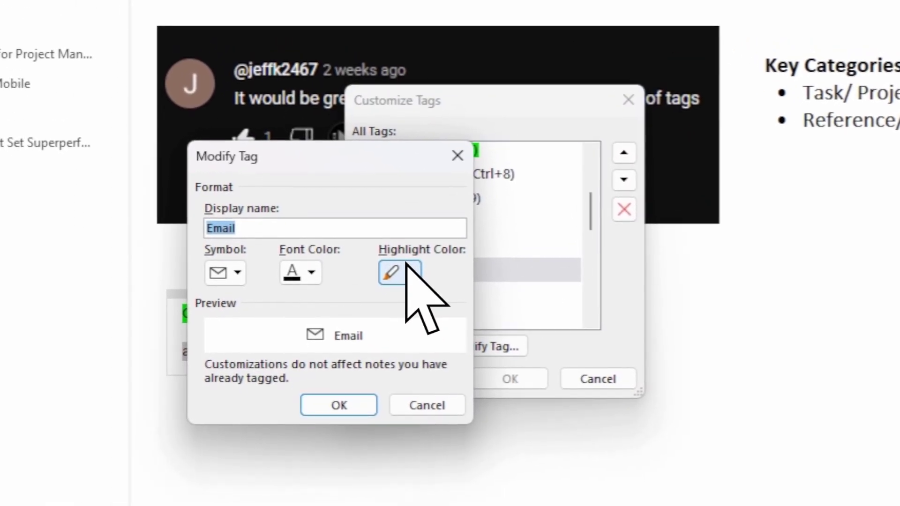
left_click(404, 267)
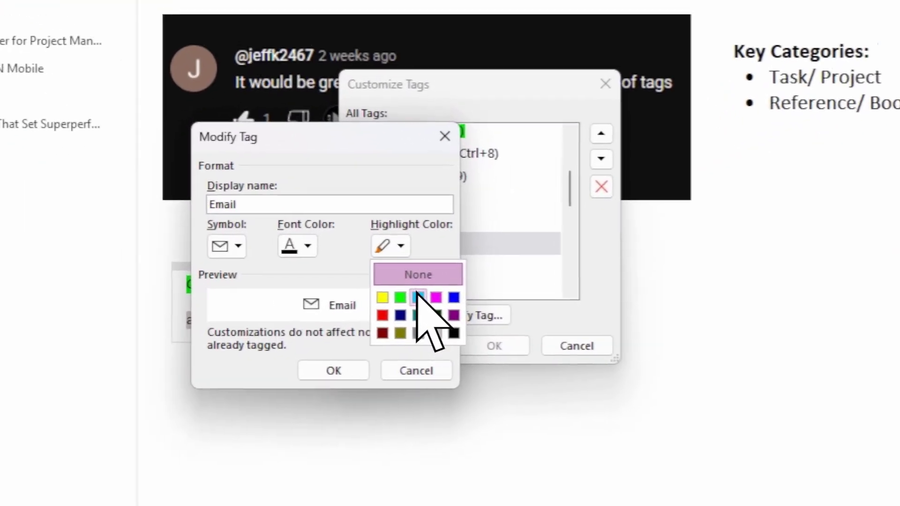
left_click(417, 297)
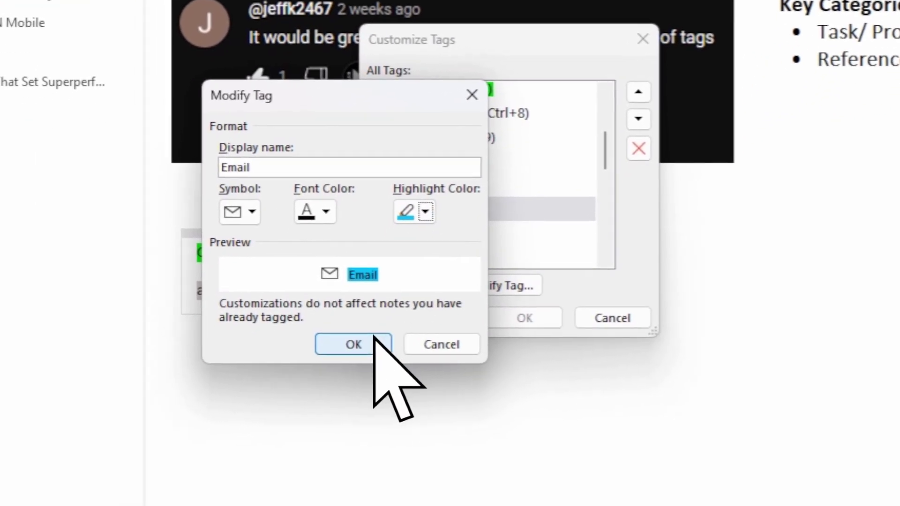
left_click(327, 395)
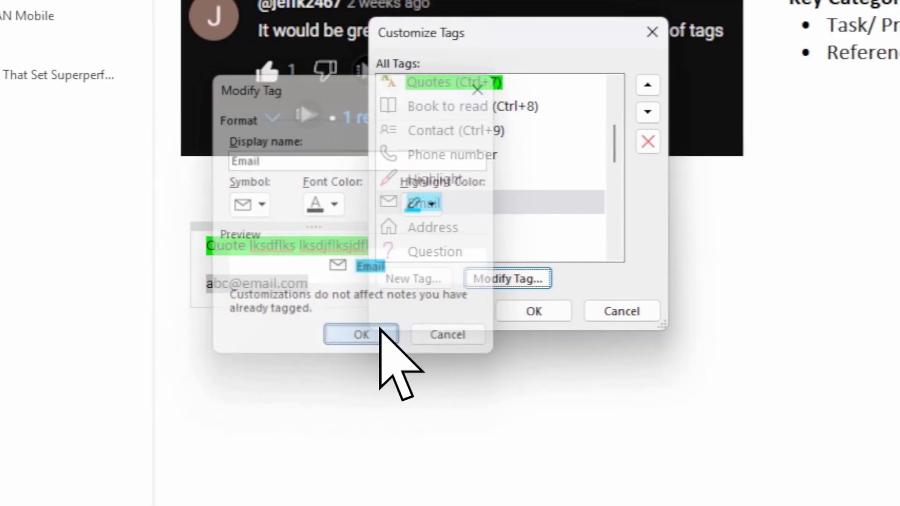
left_click(422, 268)
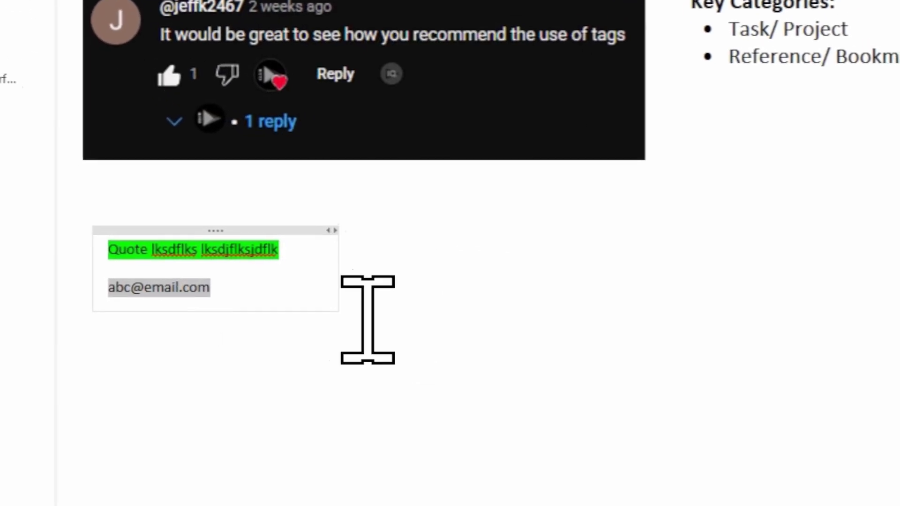
left_click_drag(354, 307, 221, 308)
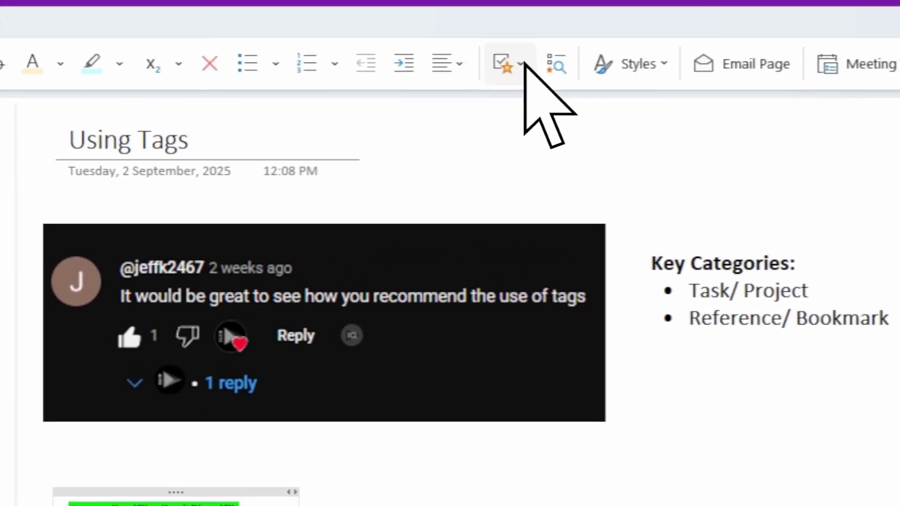
left_click(518, 62)
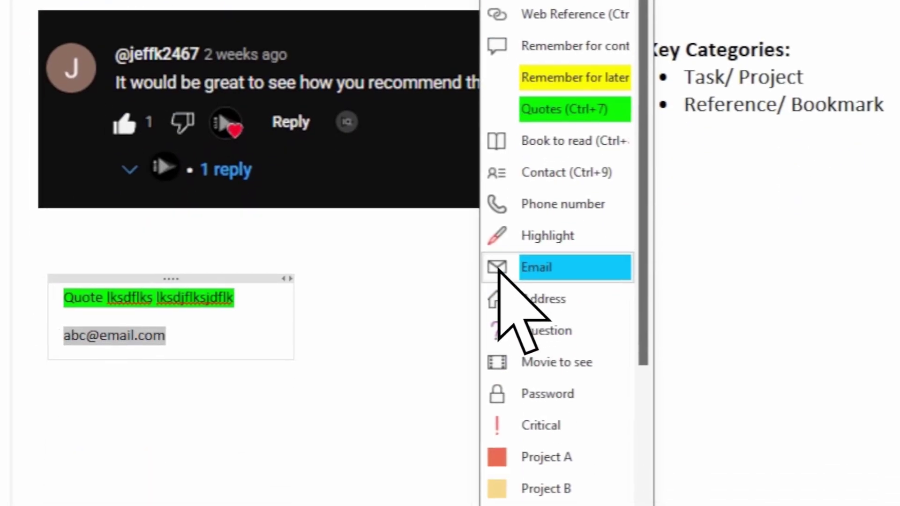
left_click(529, 479)
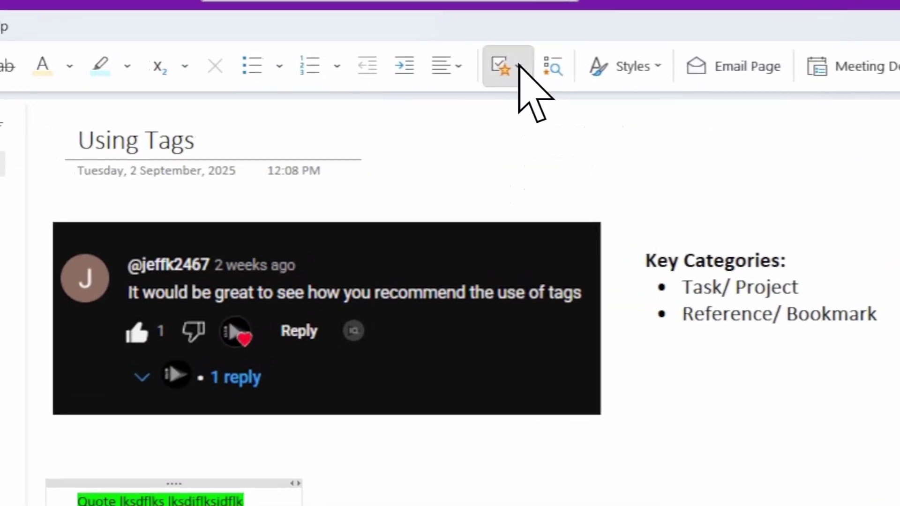
left_click(513, 66)
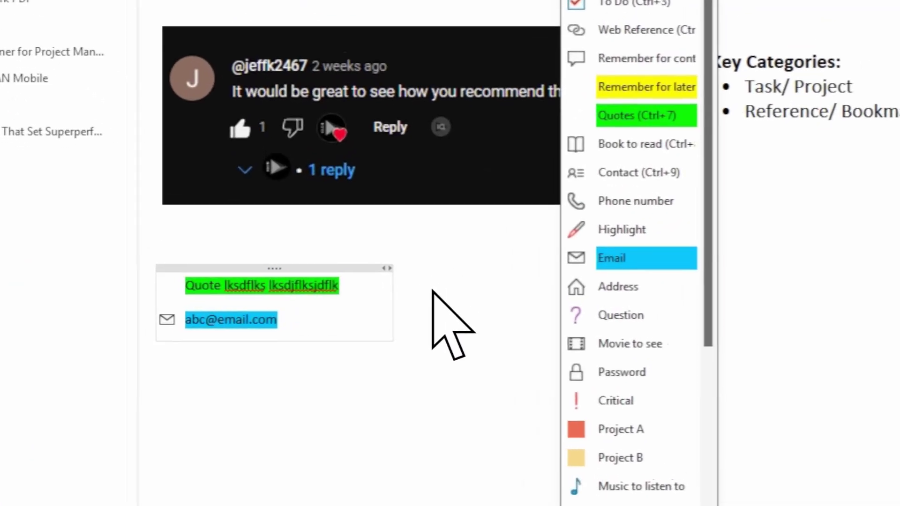
left_click(446, 299)
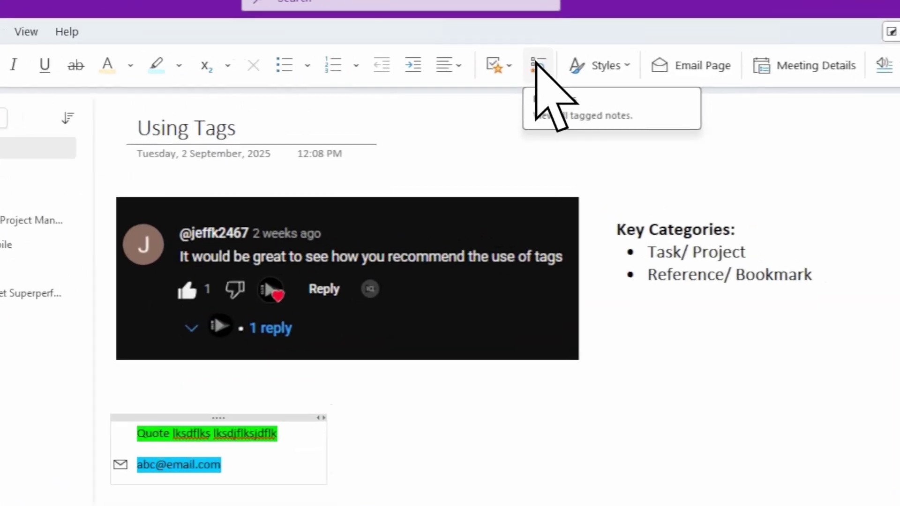
Show the Tags Summary grouped by tag name and review the search scope options.
left_click(538, 66)
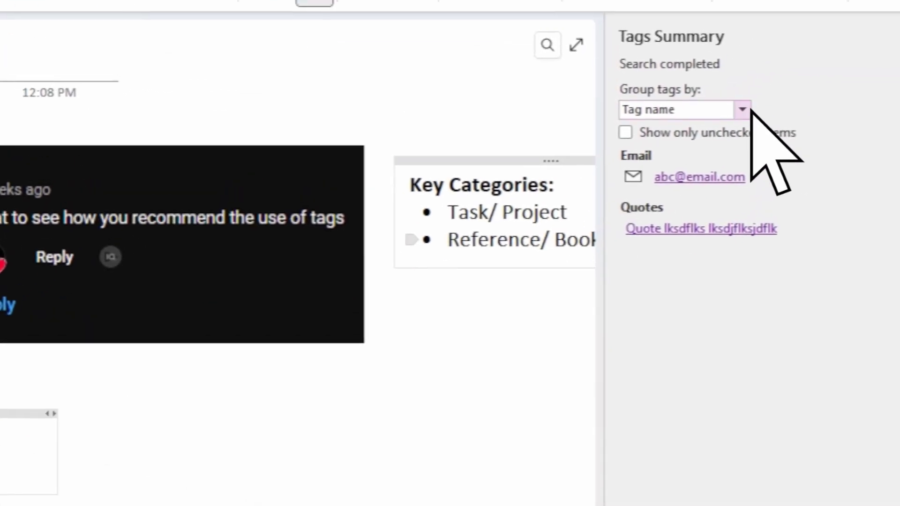
left_click(748, 127)
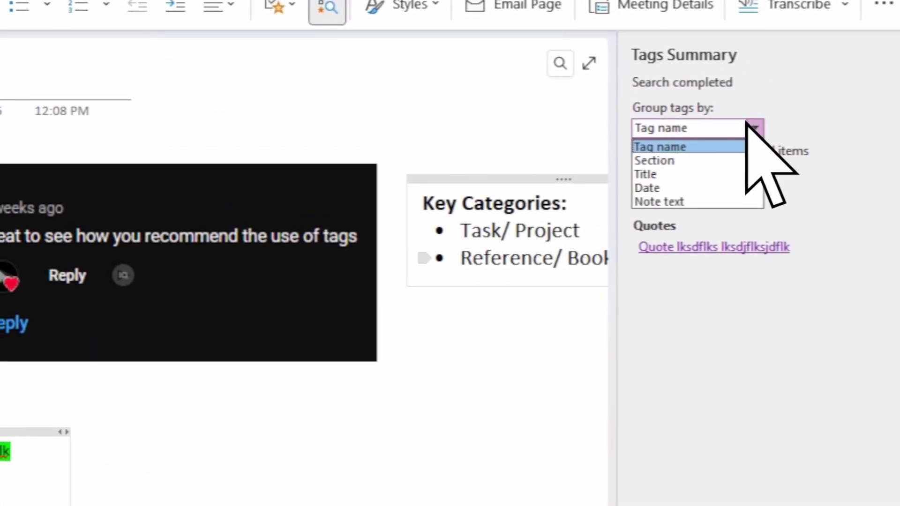
left_click(748, 127)
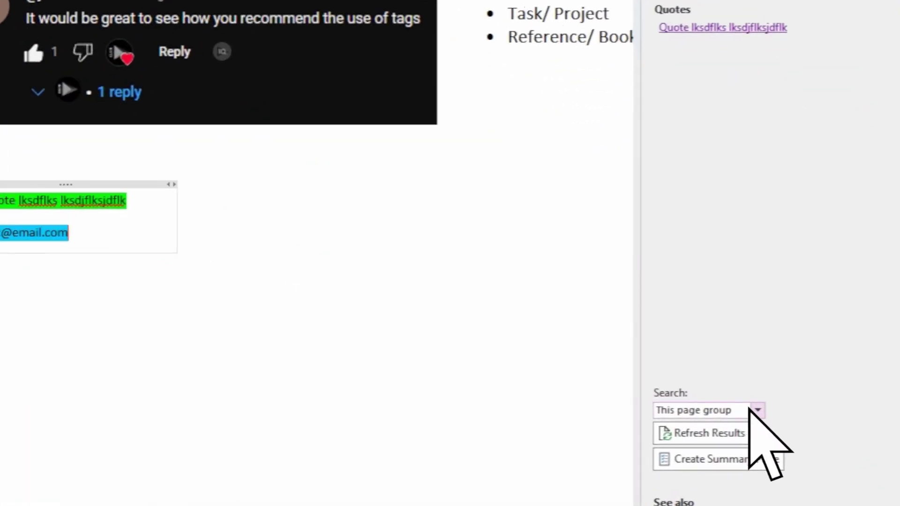
left_click(752, 413)
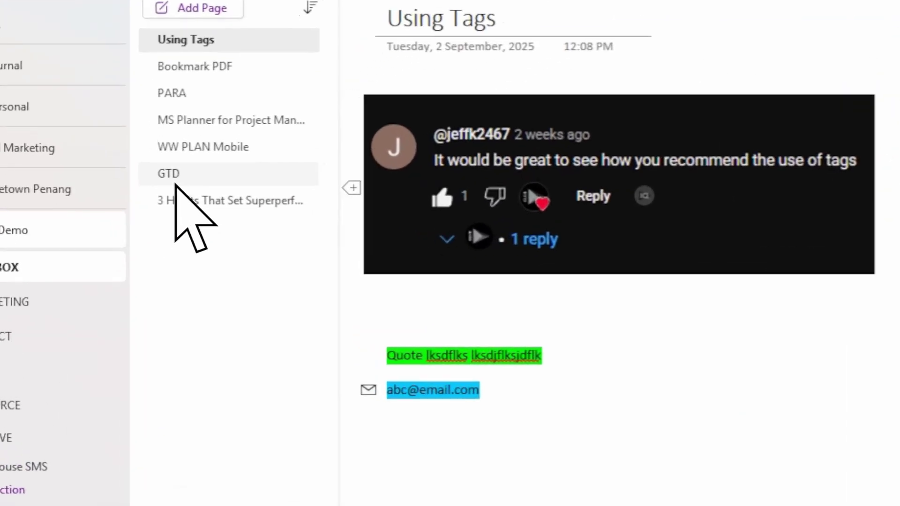
Open the GTD page, then return to Using Tags via the Tags Summary's Email entry.
left_click(174, 189)
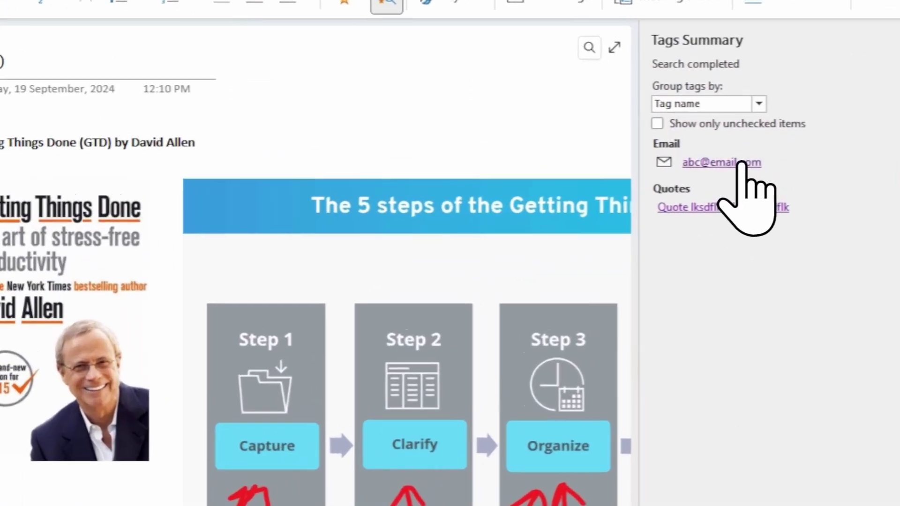
left_click(740, 162)
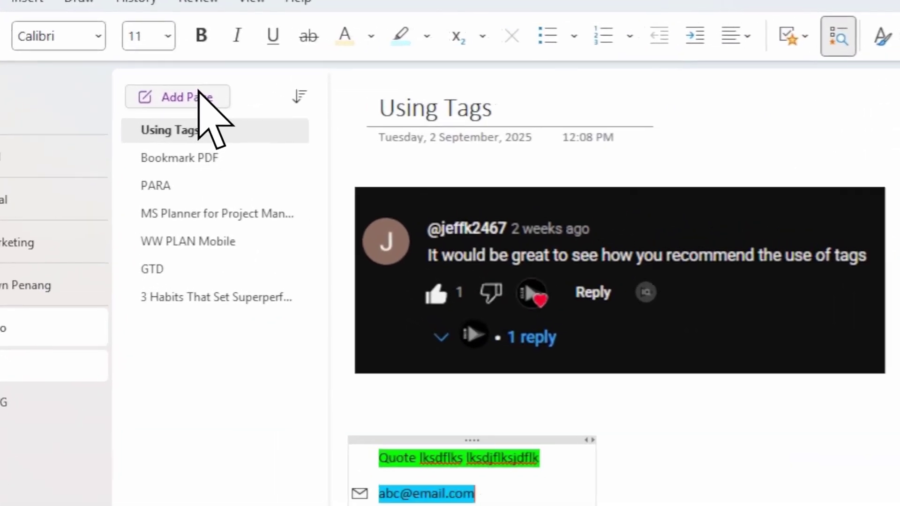
Create a page titled Grp and move the Using Tags page under it.
left_click(198, 96)
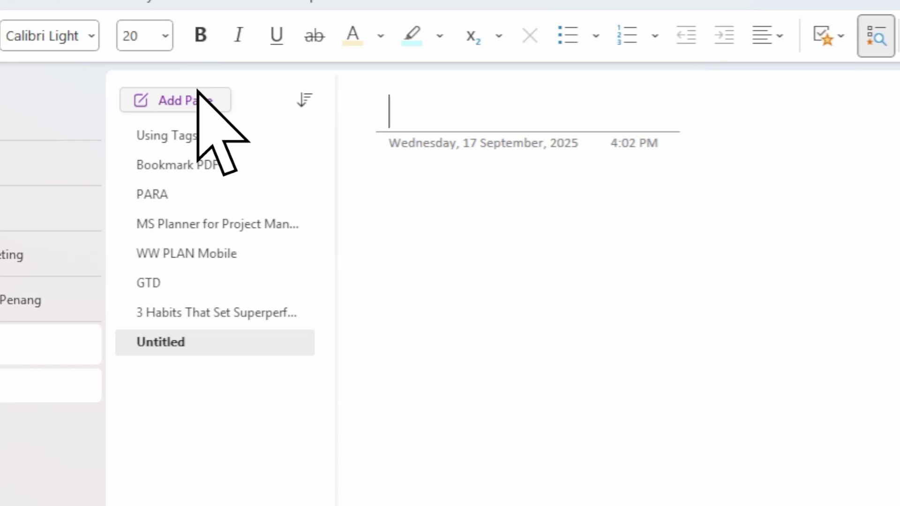
type("Grp")
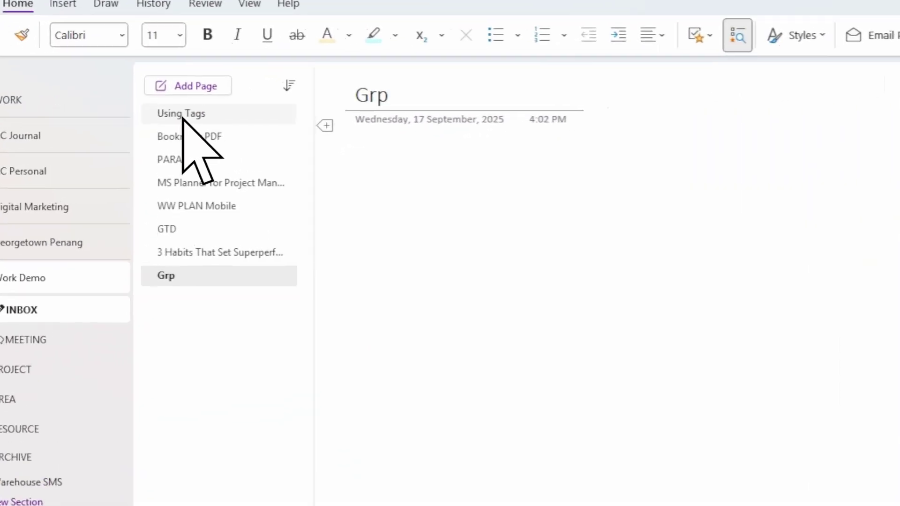
left_click_drag(190, 116, 228, 220)
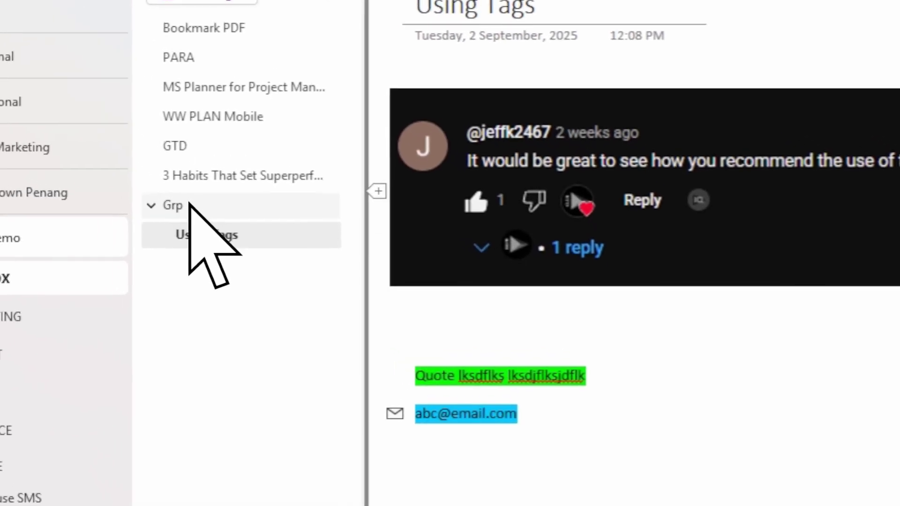
left_click(176, 188)
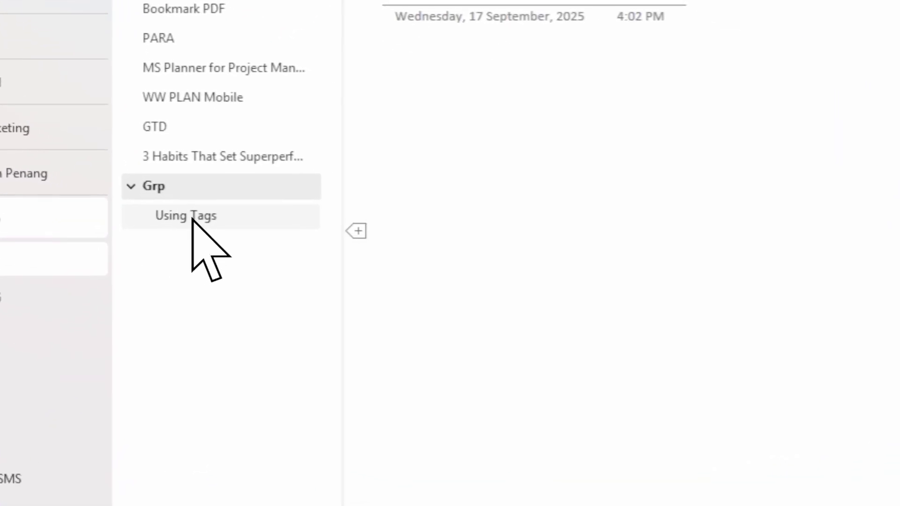
Add a Test page as a Grp subpage and start typing the Movie note.
left_click(226, 233)
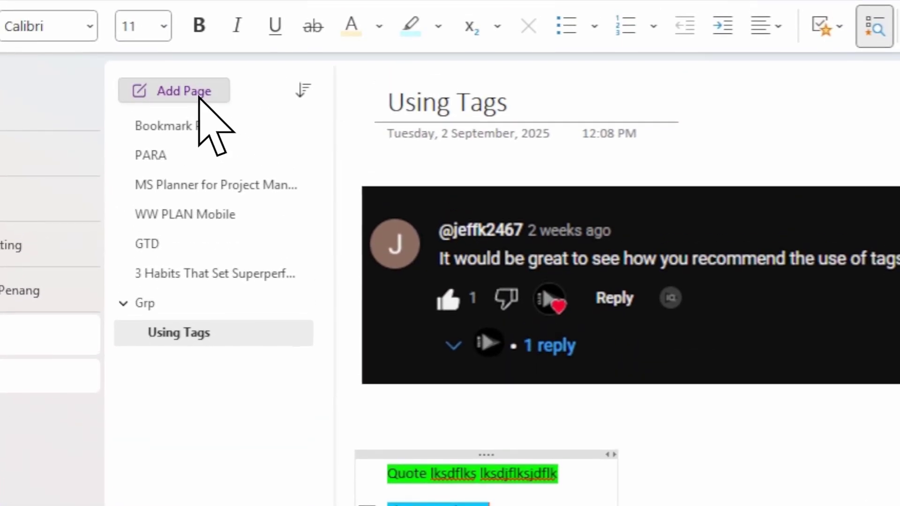
left_click(200, 97)
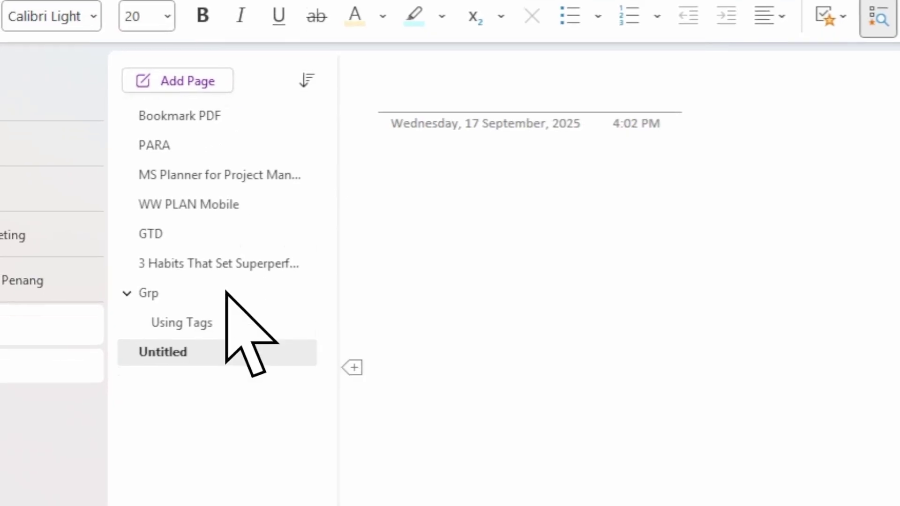
type("Test")
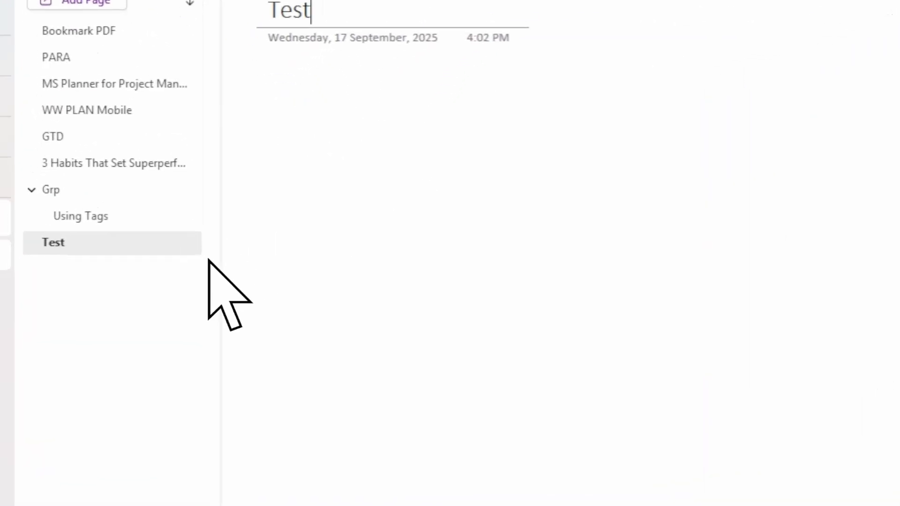
left_click_drag(173, 230, 209, 227)
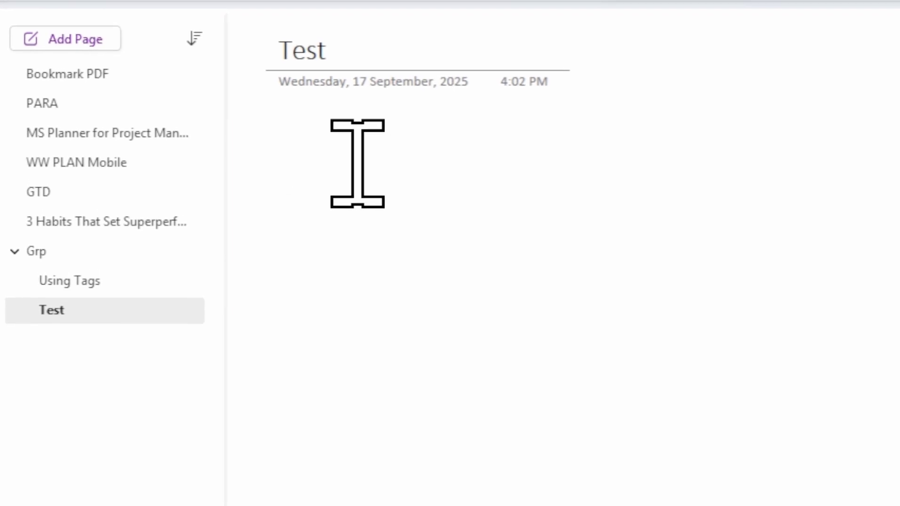
type("Movie 1")
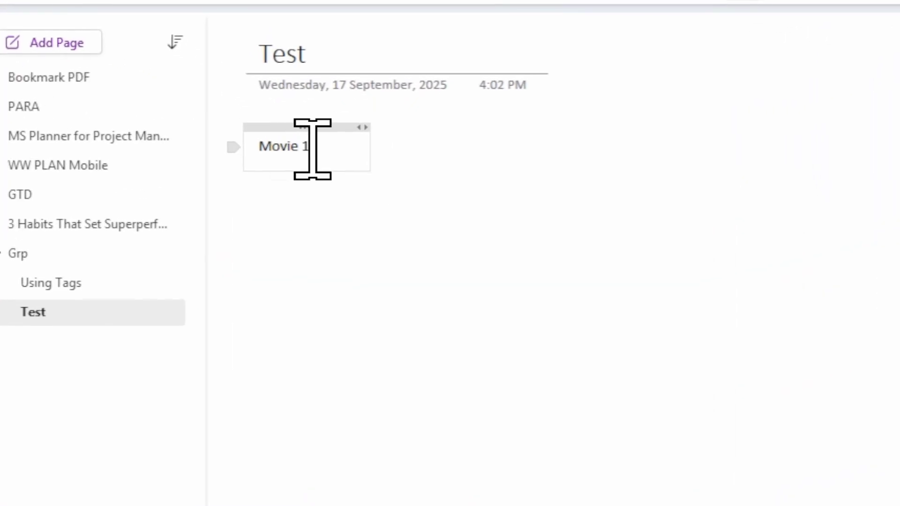
Tag the Movie 1 note as Movie to see, then return to the Grp page.
left_click_drag(319, 149, 292, 150)
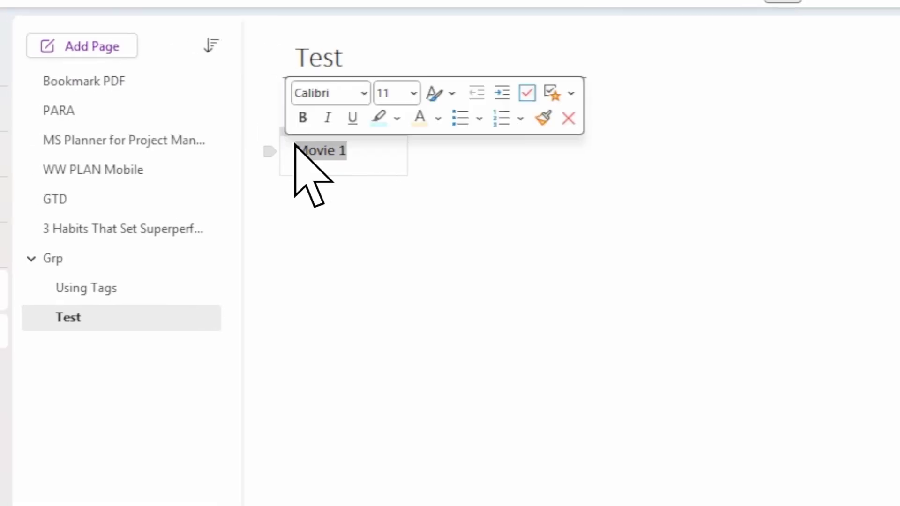
left_click(587, 55)
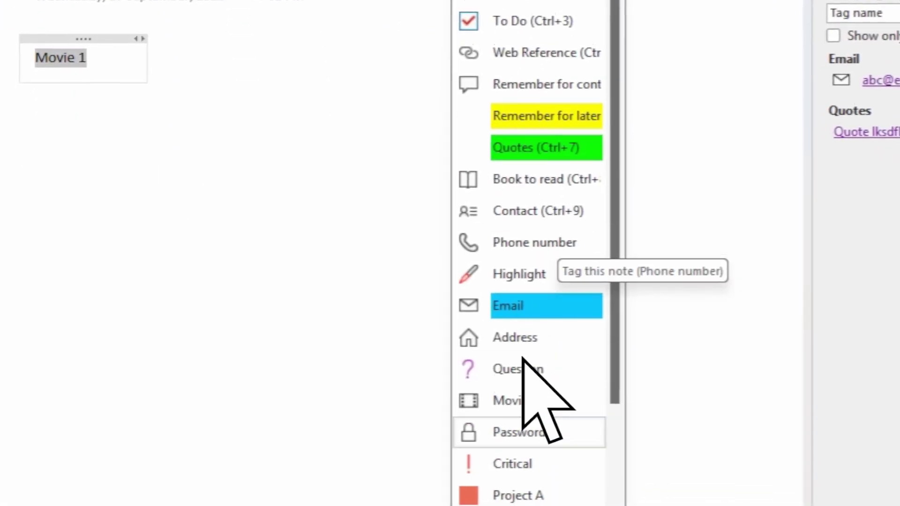
left_click(534, 402)
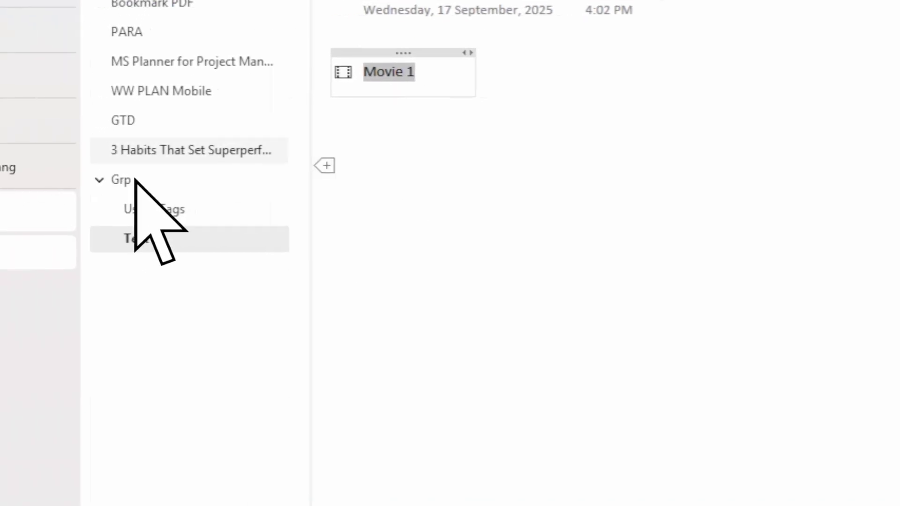
left_click(37, 255)
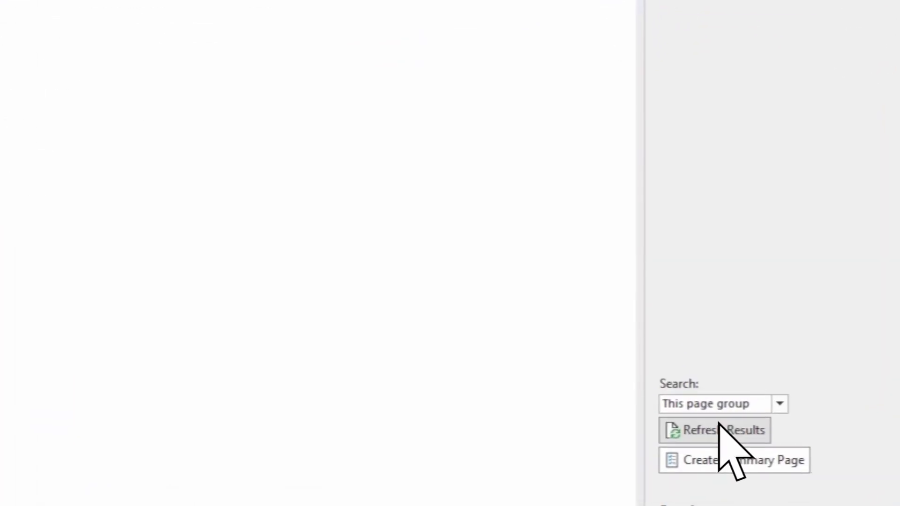
Refresh Tags Summary results and, in the MEETING section, limit the search to This section.
left_click(720, 426)
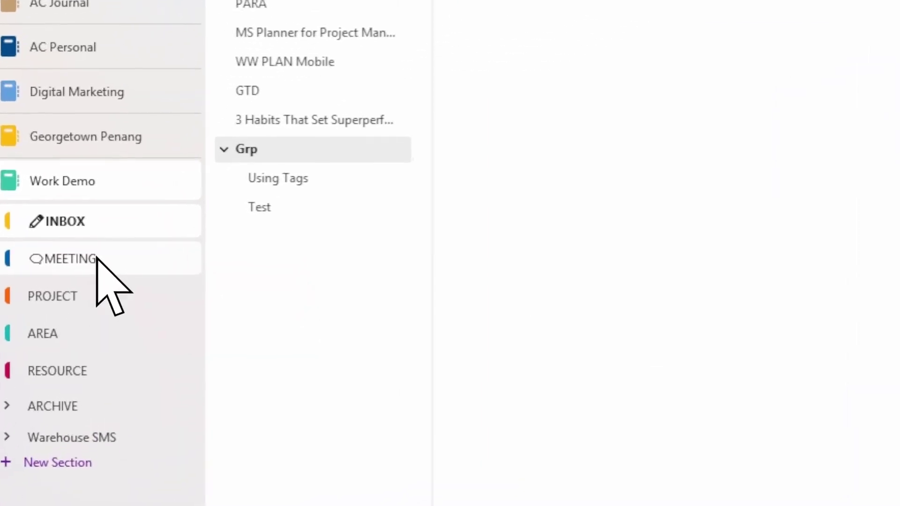
left_click(97, 259)
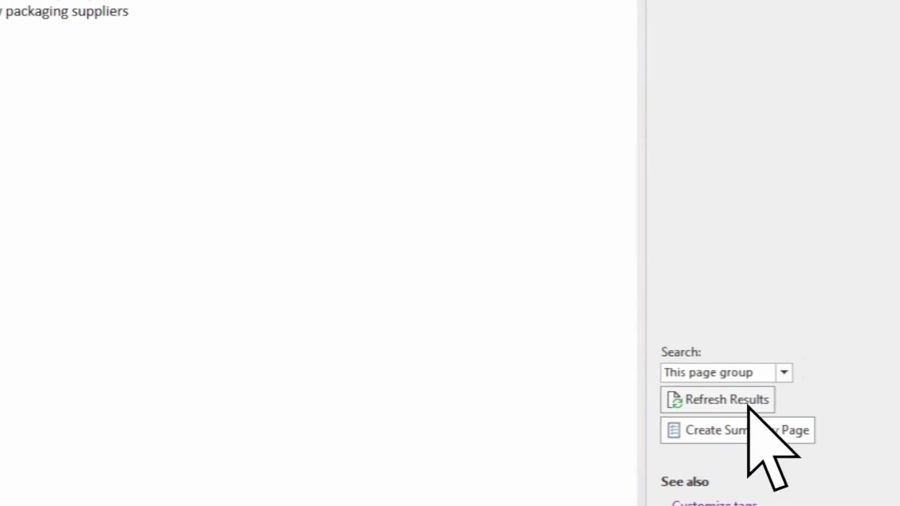
left_click(751, 409)
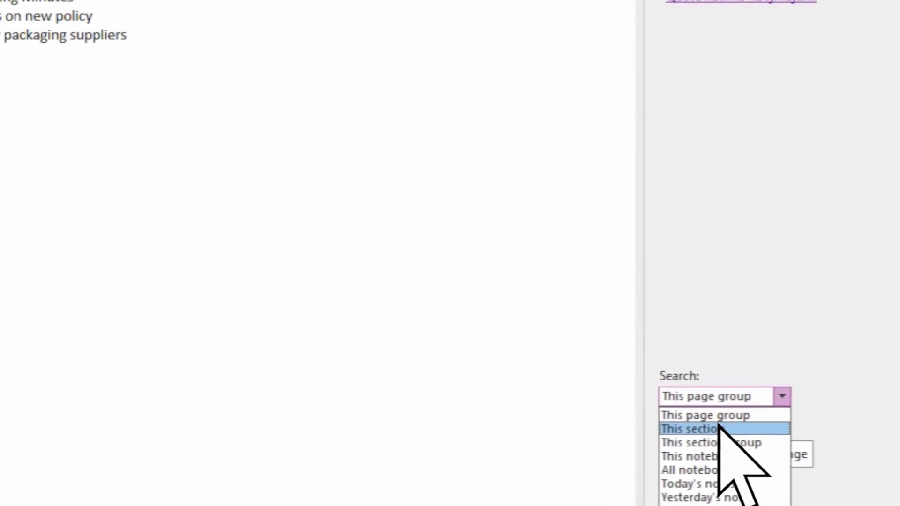
left_click(692, 445)
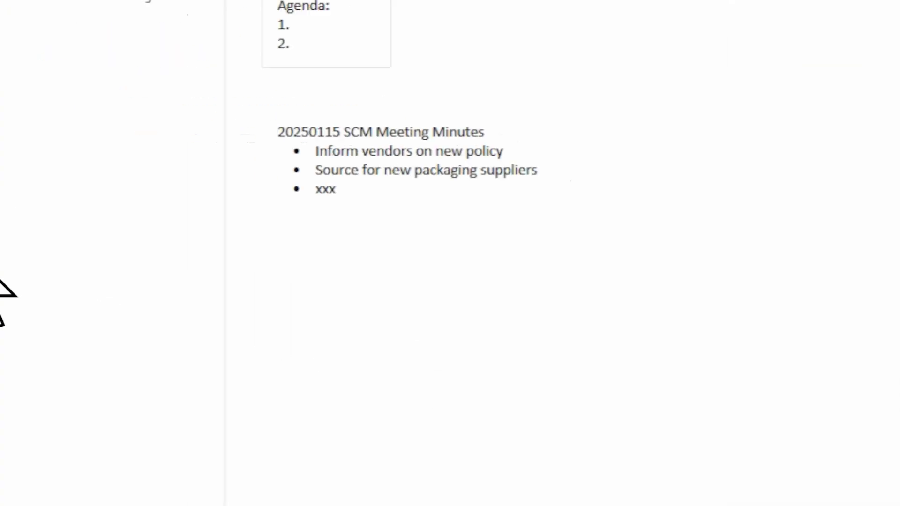
left_click(753, 411)
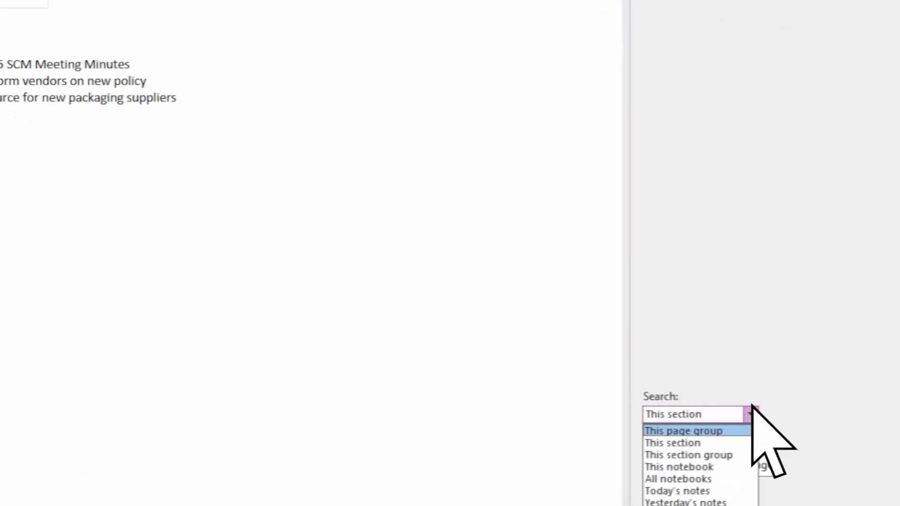
left_click(750, 412)
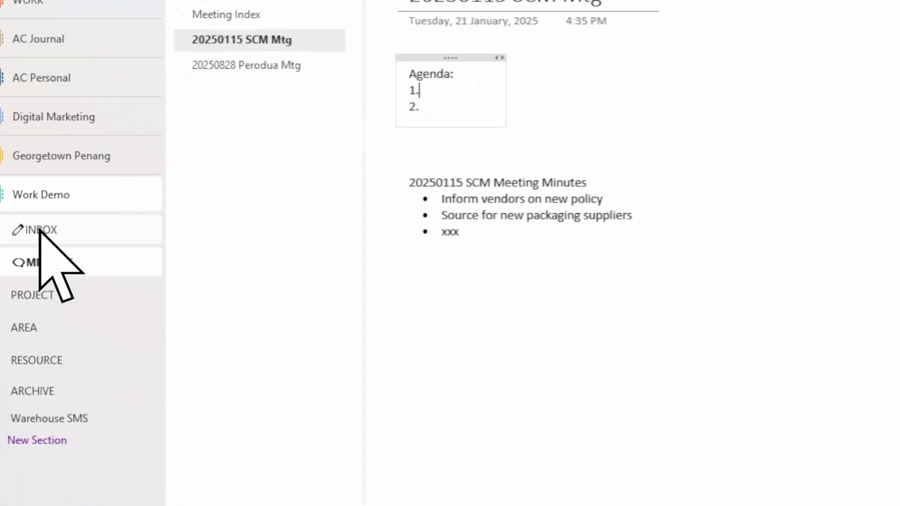
Return to the Using Tags page in INBOX and close the Tags Summary pane.
left_click(74, 241)
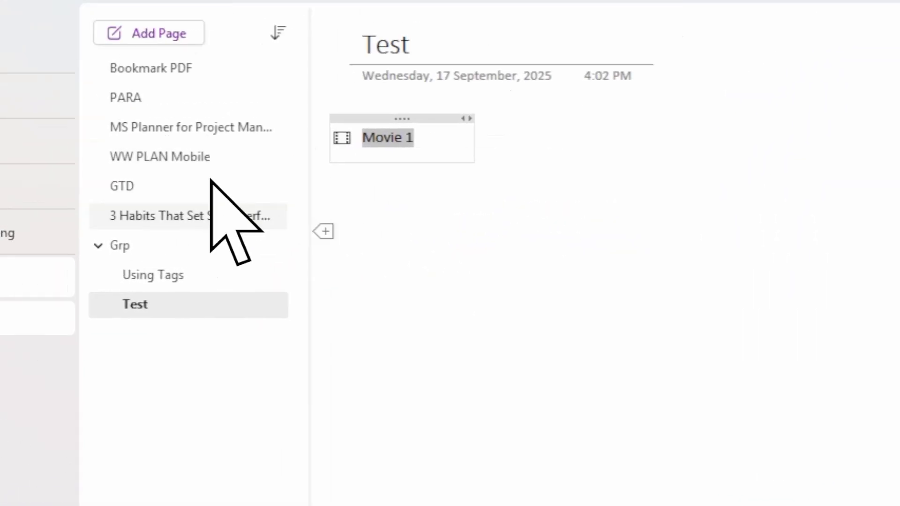
left_click(197, 238)
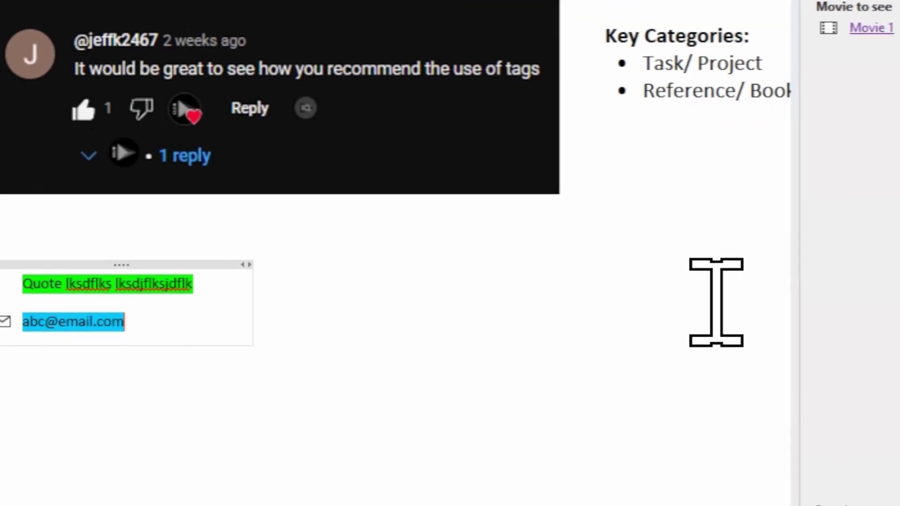
left_click(899, 0)
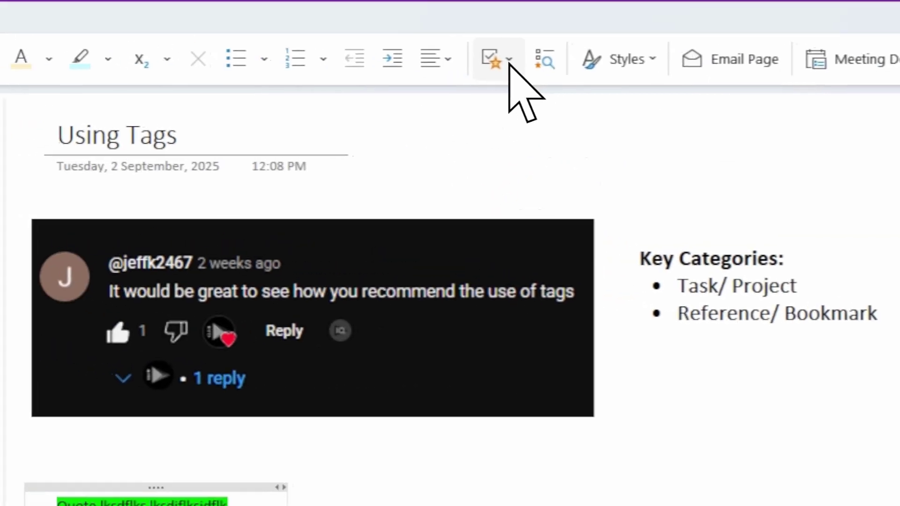
Open Customize Tags from the Tags gallery and cancel without making changes.
left_click(509, 60)
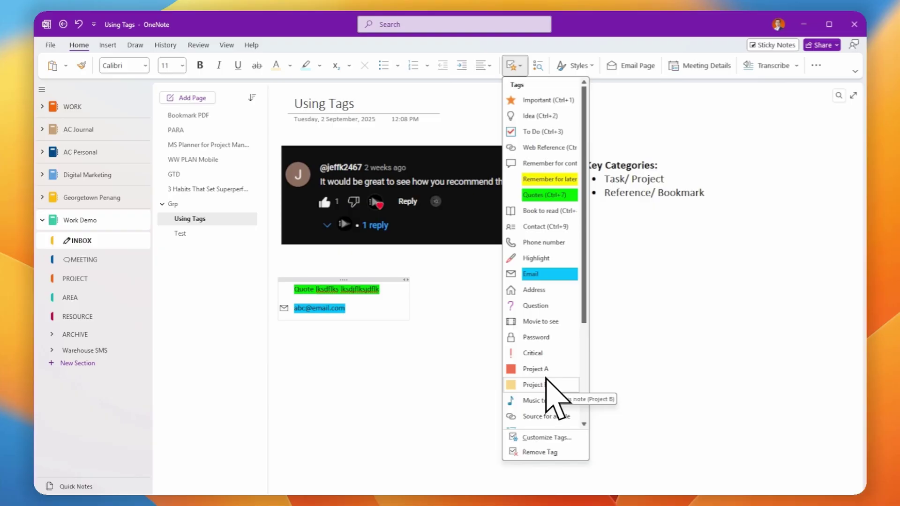
scroll(546, 378, "down", 3)
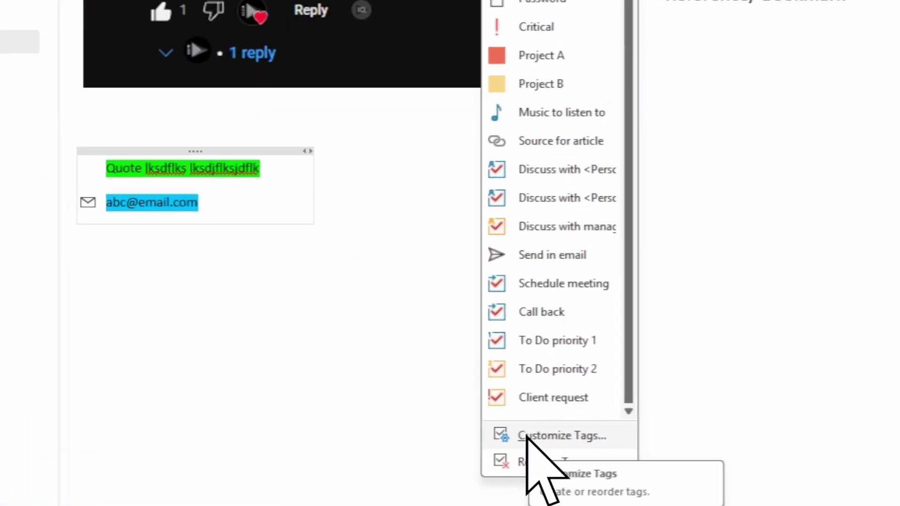
left_click(539, 438)
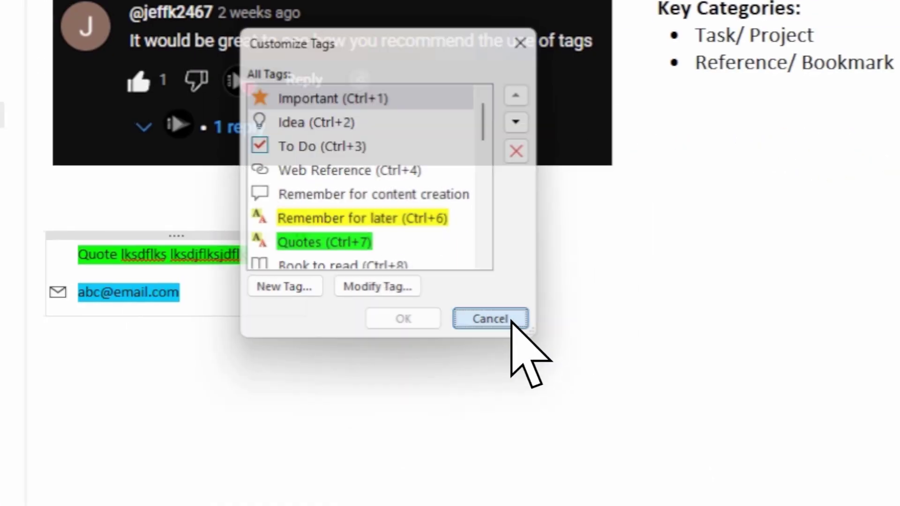
left_click(487, 267)
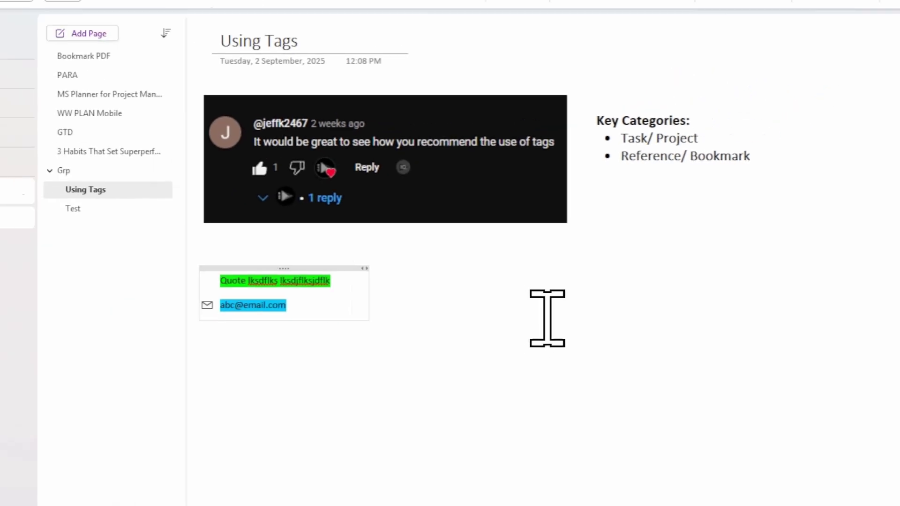